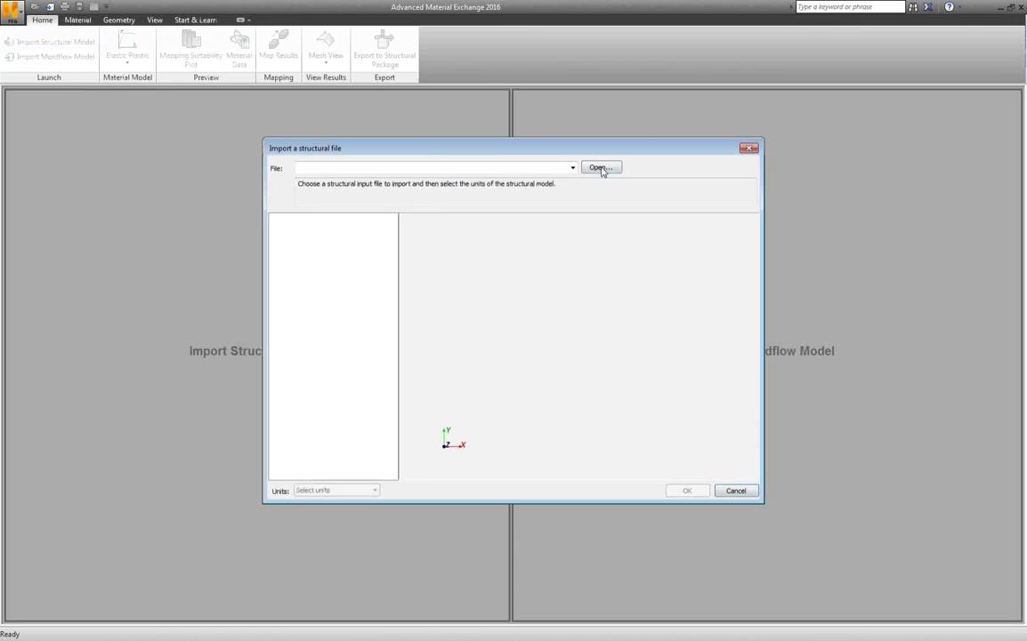
Step: Import the structural file Type1B_Coupon_4mm_h8.inp from the AME folder with the model units set to millimeters
click(599, 168)
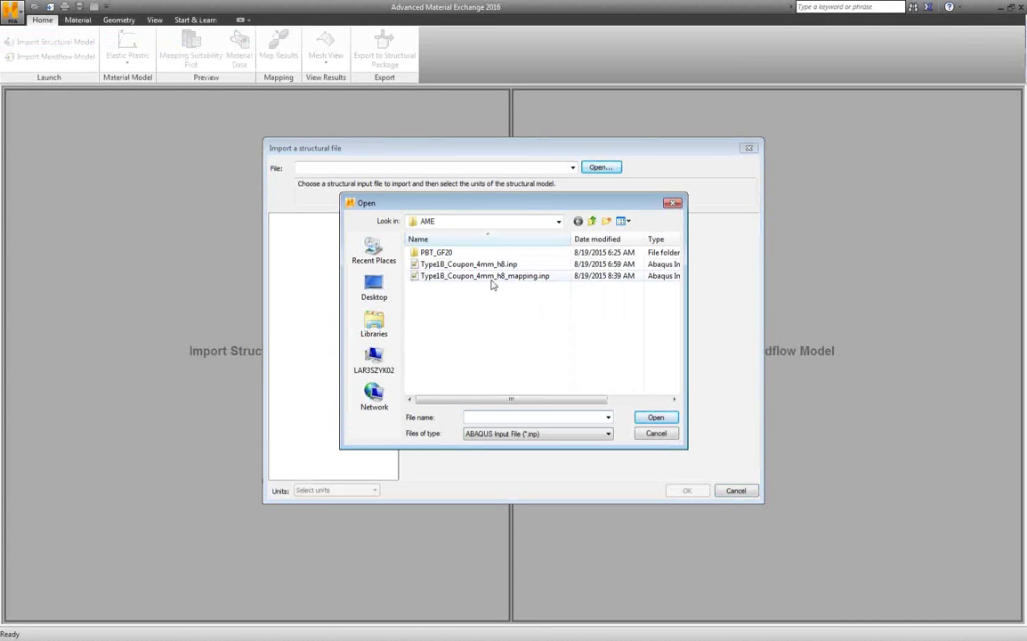
click(443, 265)
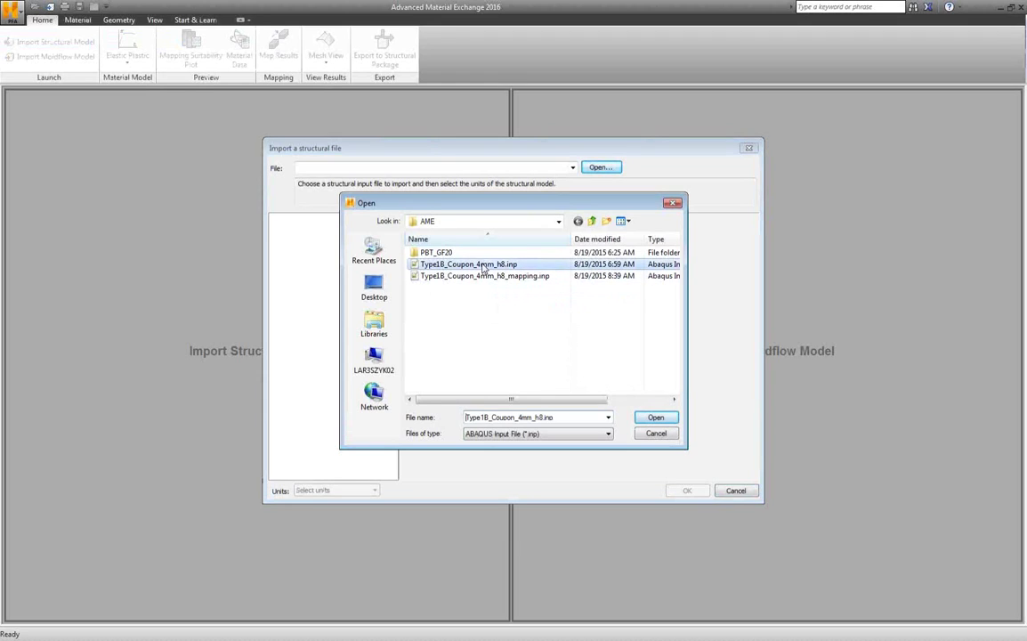
click(654, 418)
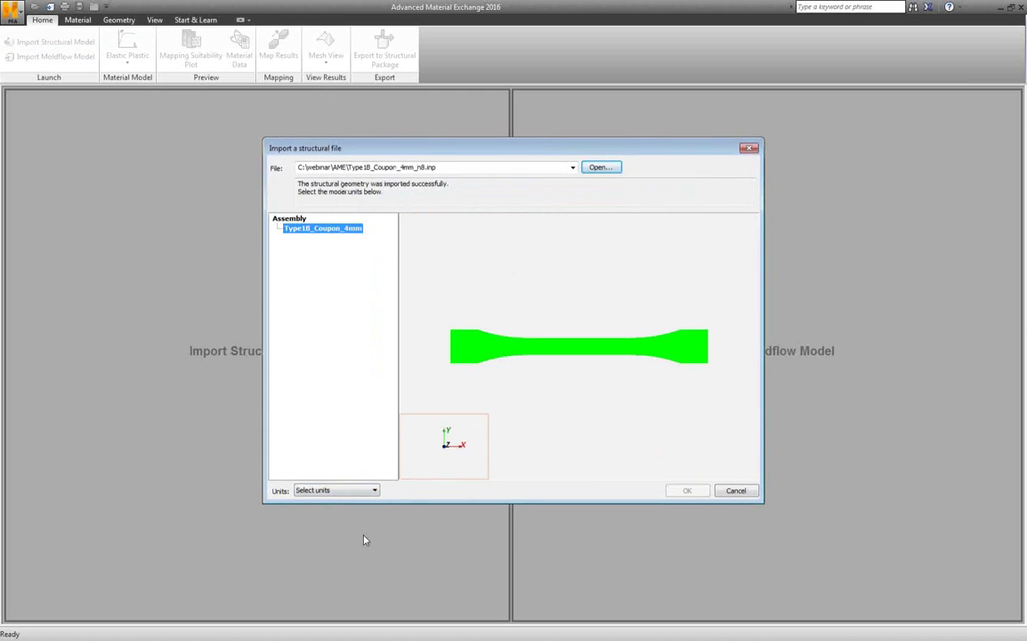
click(329, 490)
click(327, 509)
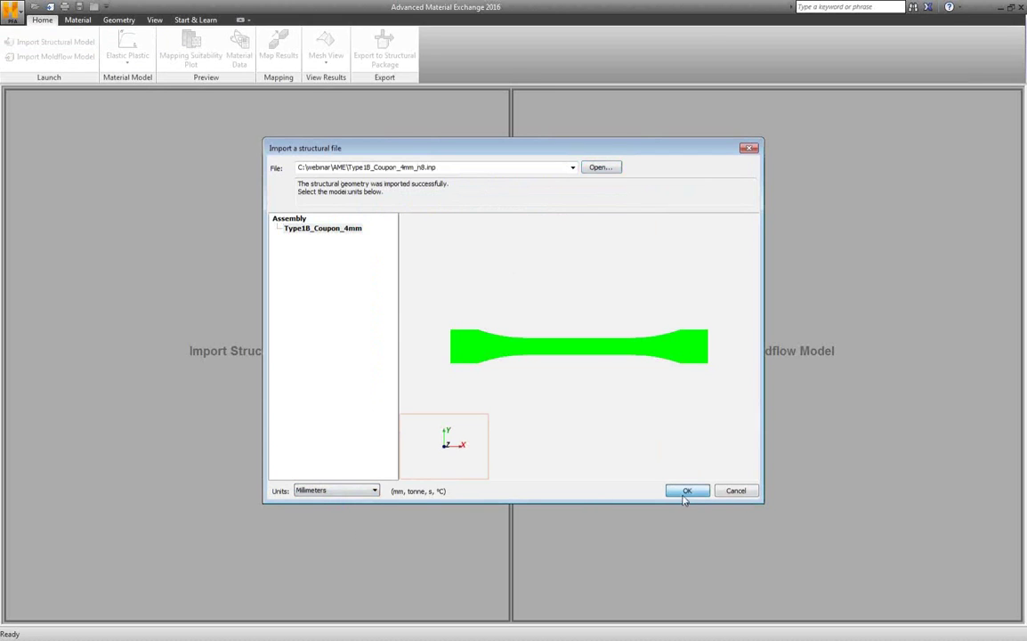
click(685, 491)
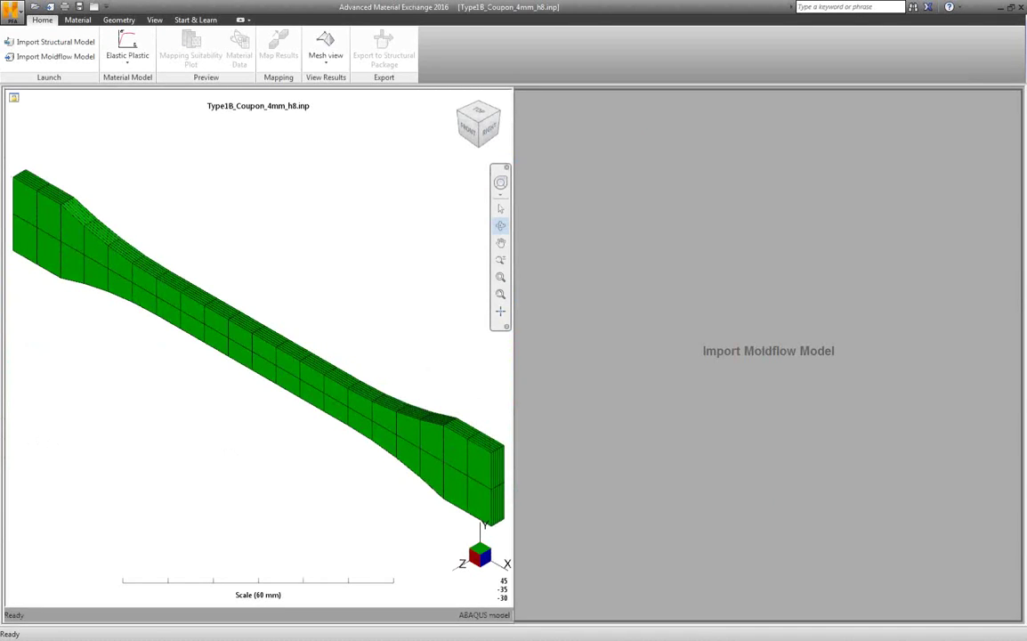
Step: Import the Moldflow study ultradur_b_4406_g4_4mm.sdy from the PBT_GF20 folder
click(53, 59)
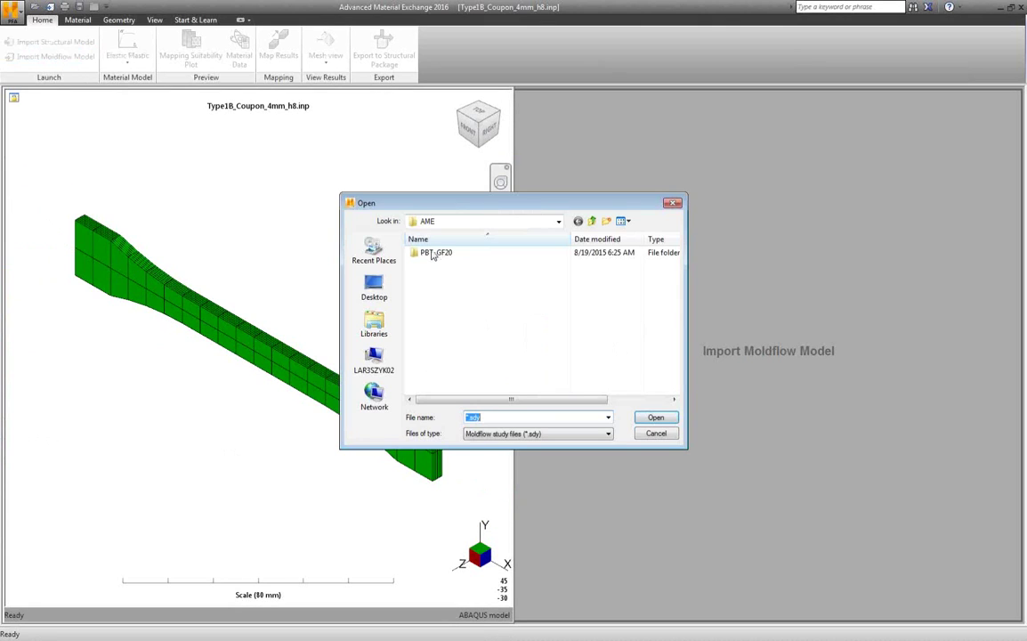
double_click(427, 253)
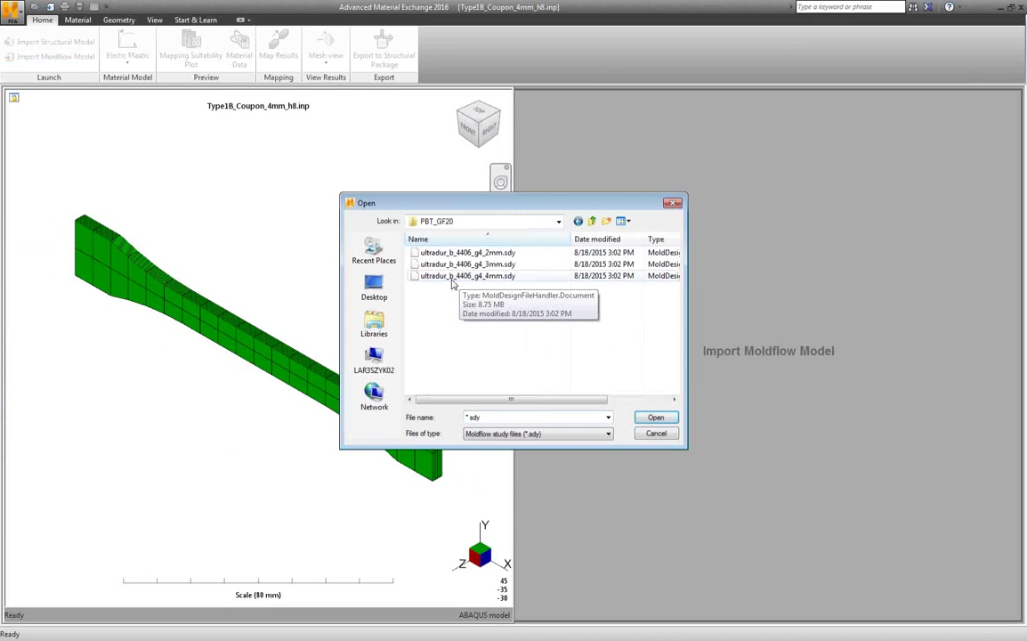
click(454, 276)
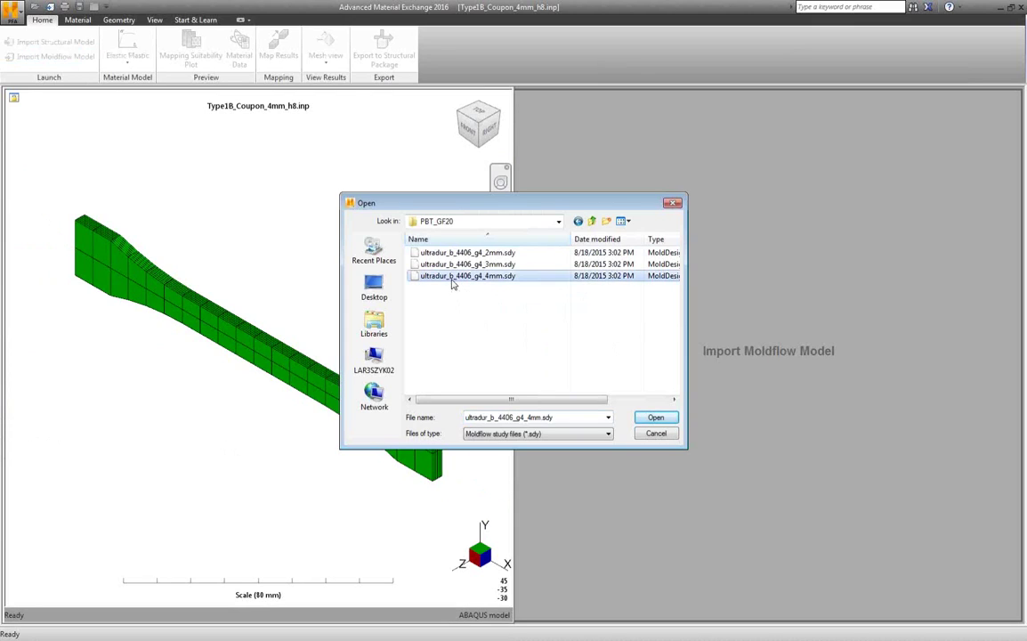
click(656, 418)
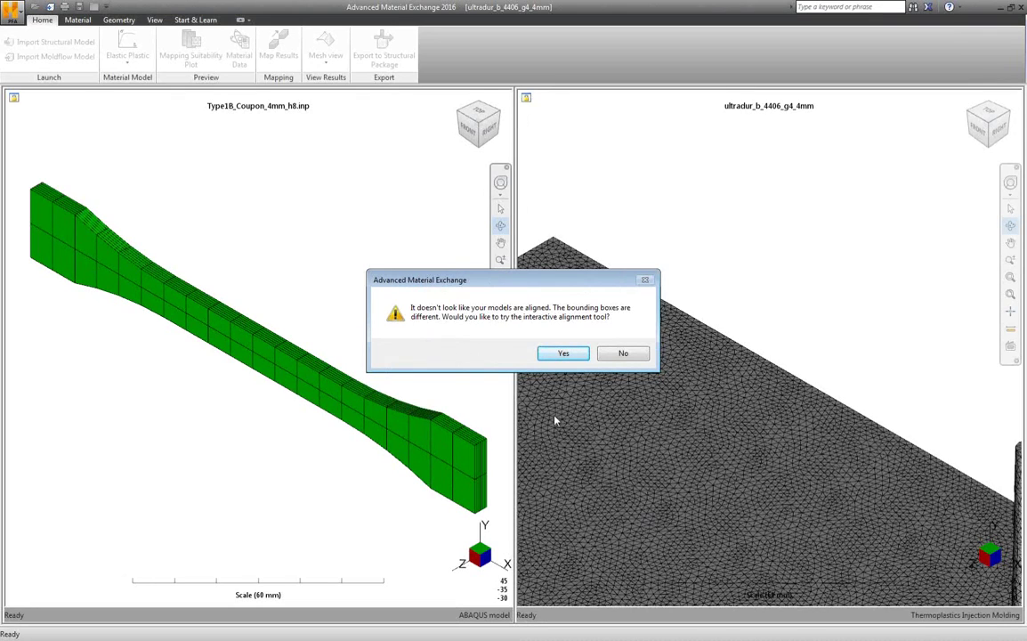
Step: Accept the interactive alignment tool and rotate the structural model 90 degrees about the X axis
click(562, 354)
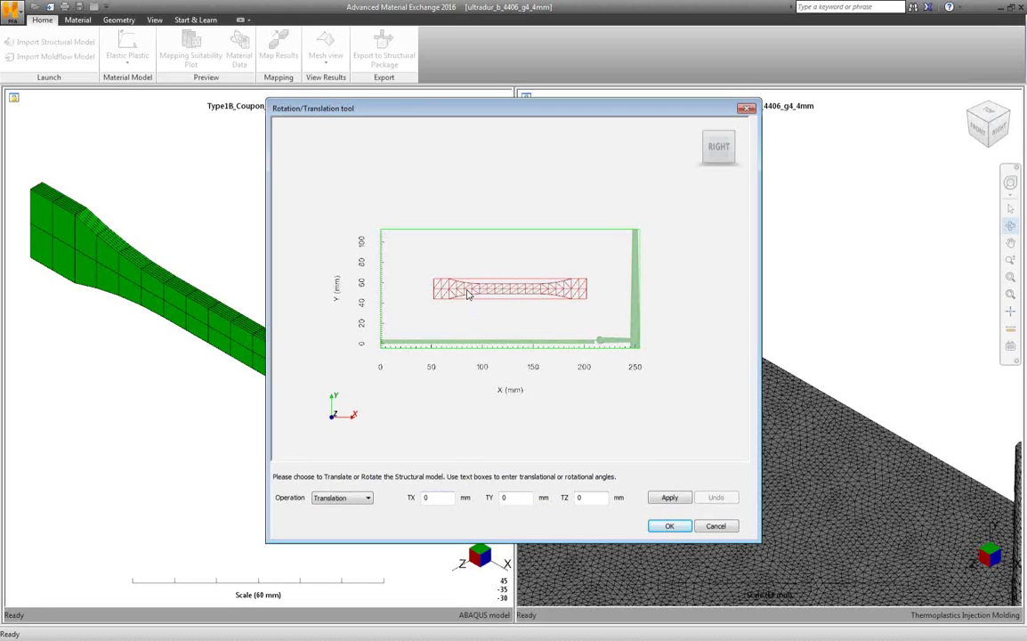
click(366, 499)
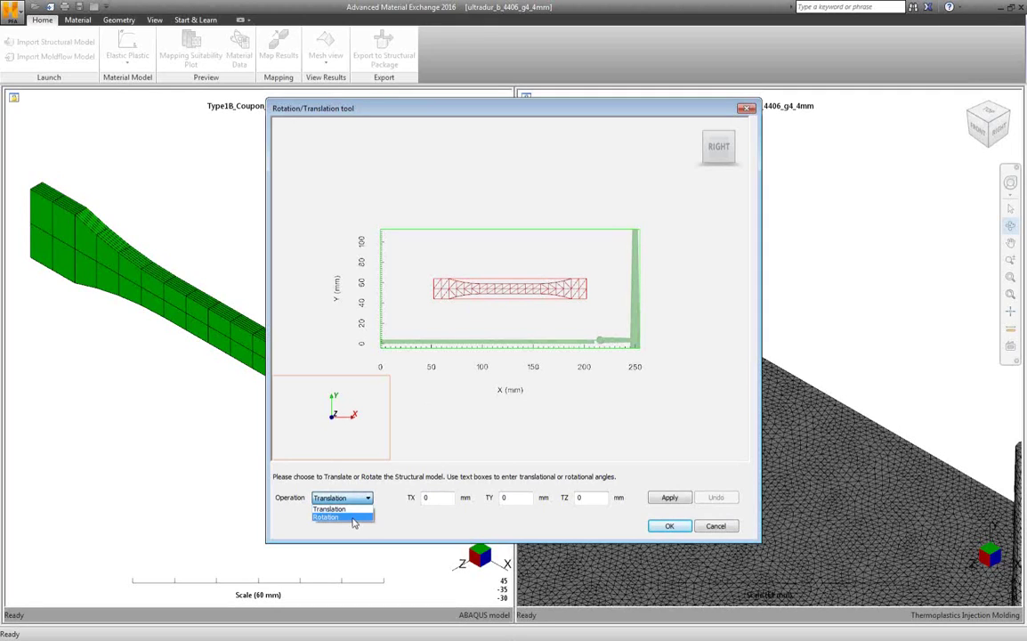
click(352, 518)
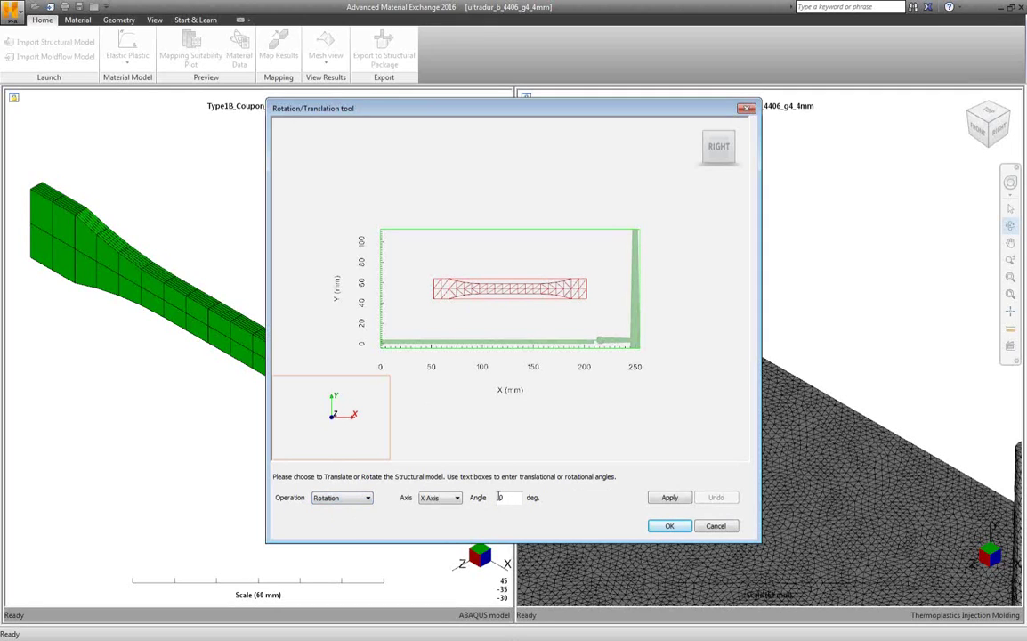
double_click(499, 497)
click(670, 497)
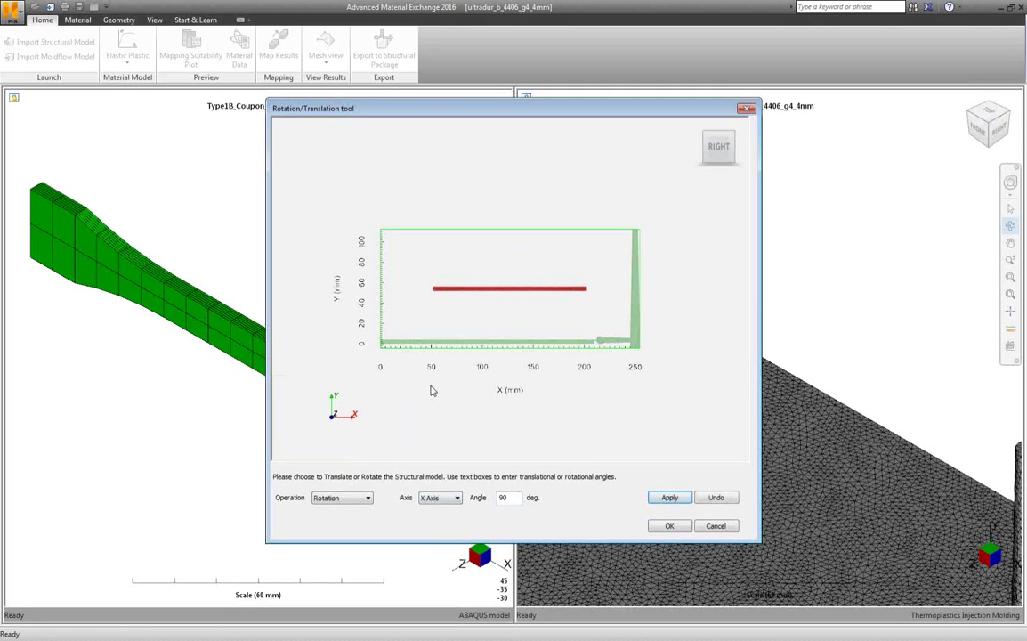
Step: Translate the structural model by -20 mm in X and -52 mm in Y, and accept the alignment
click(364, 501)
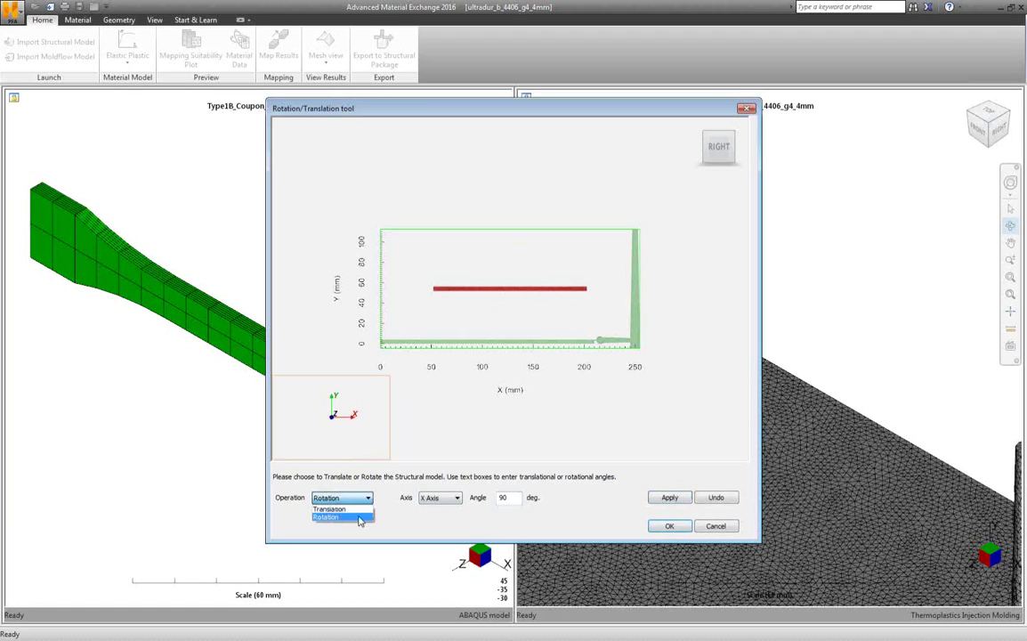
click(354, 509)
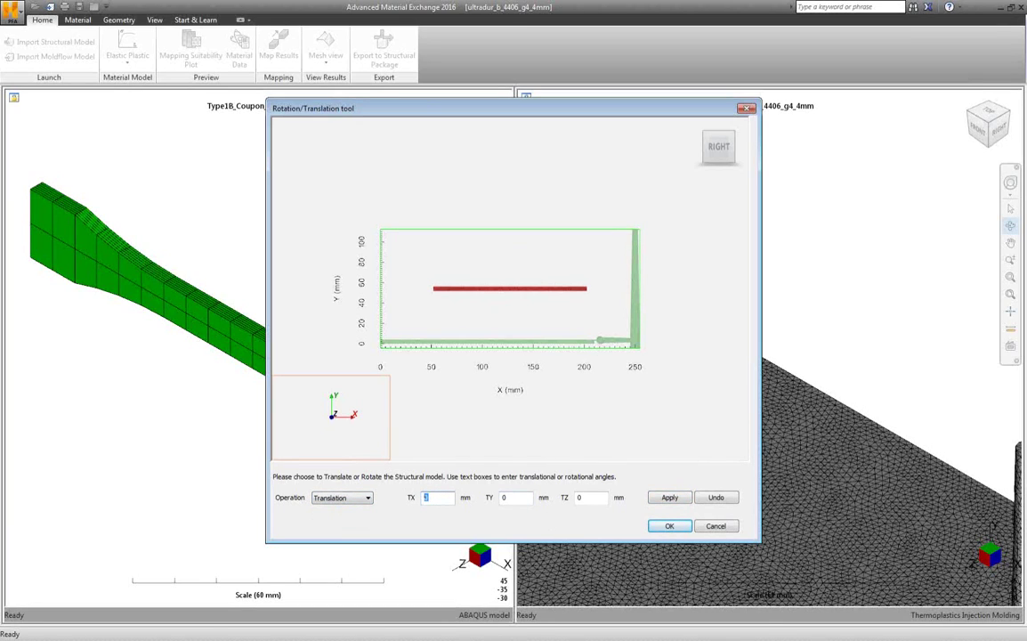
text(-20)
click(501, 499)
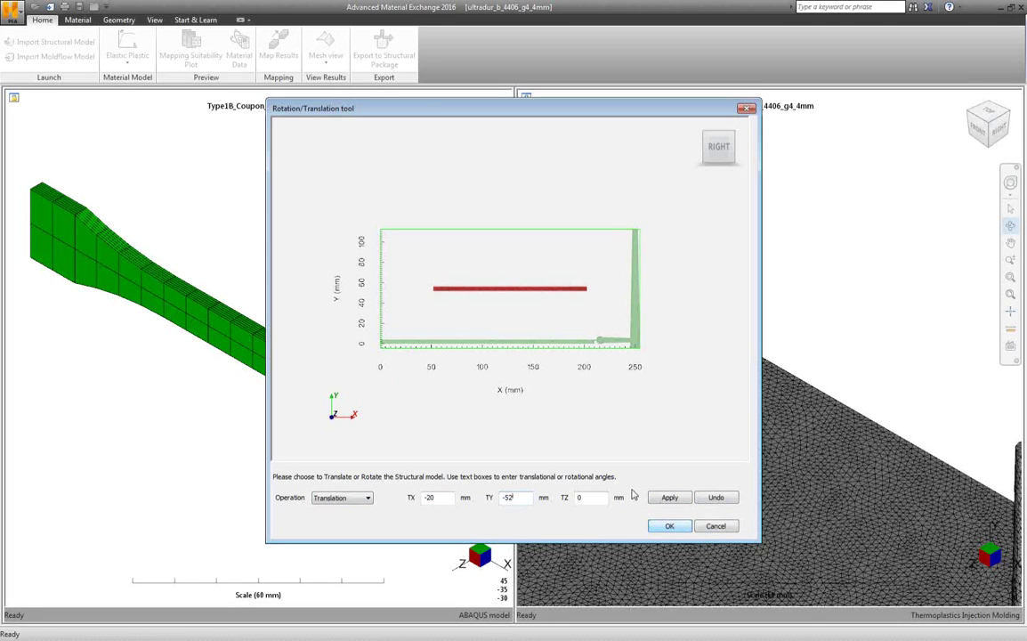
click(667, 501)
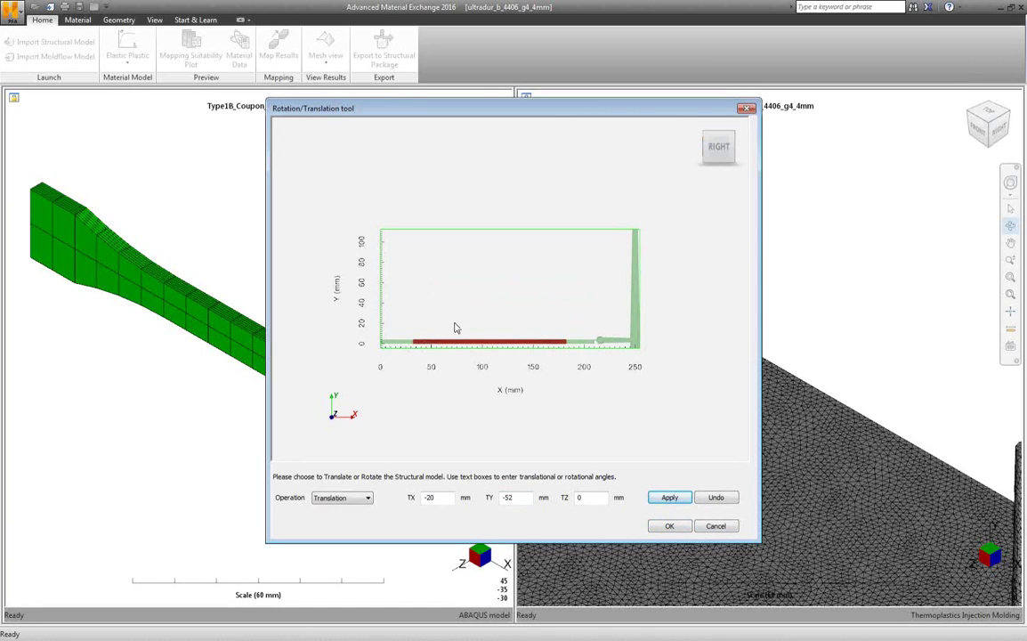
click(670, 526)
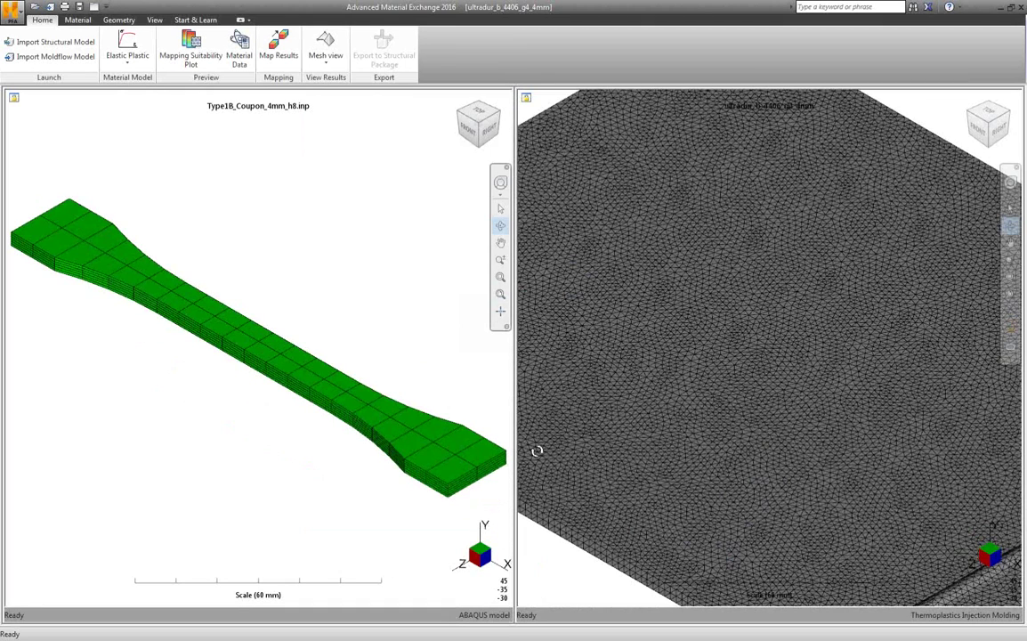
Step: Start adding a non-linear material and switch to the PBT_GF20.xlsx workbook in Excel
click(79, 19)
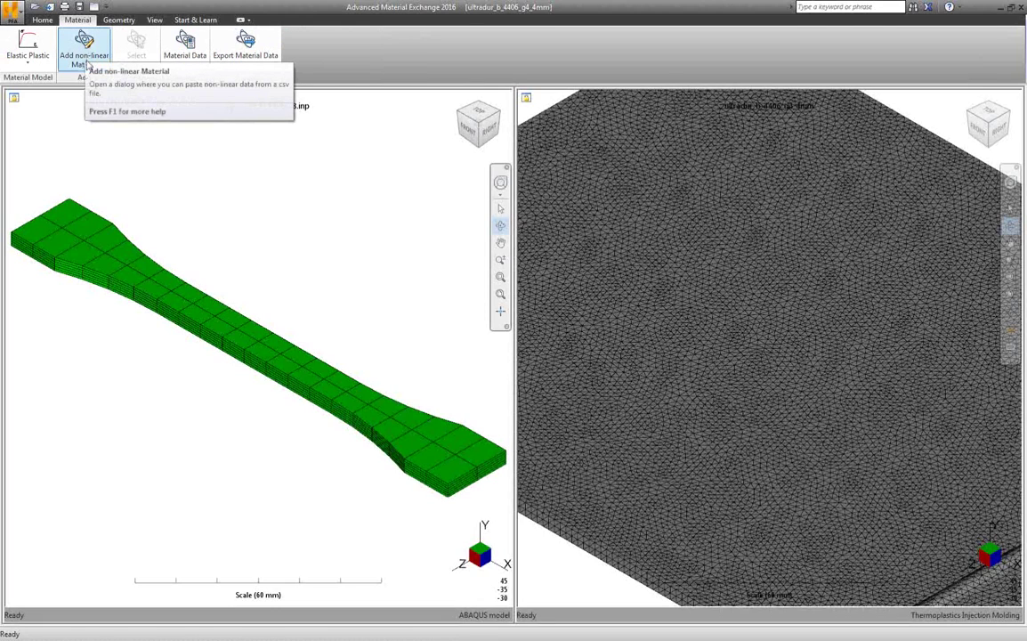
click(78, 60)
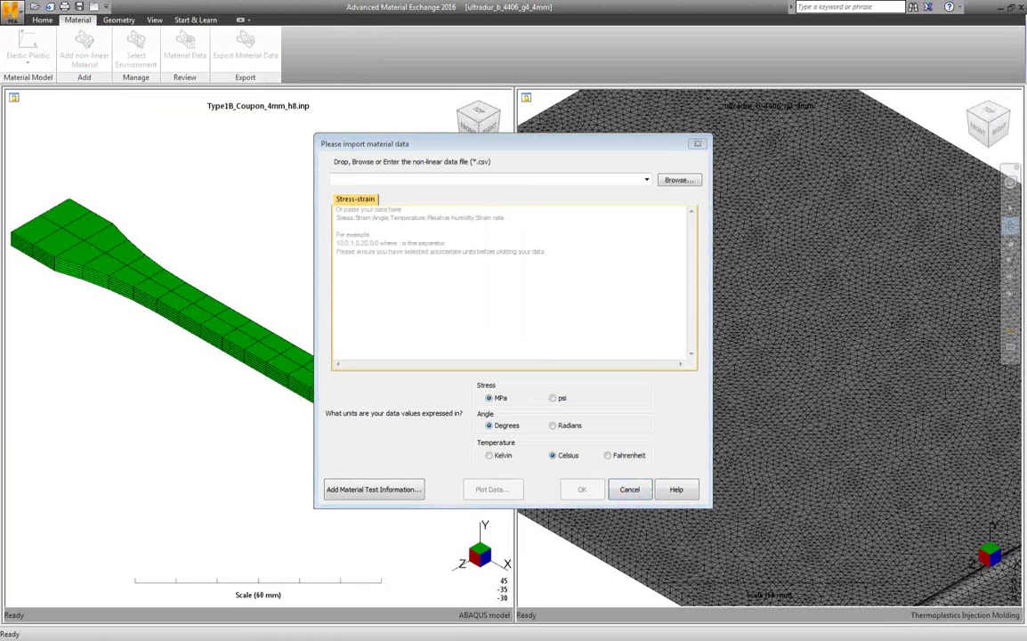
key(alt+Tab)
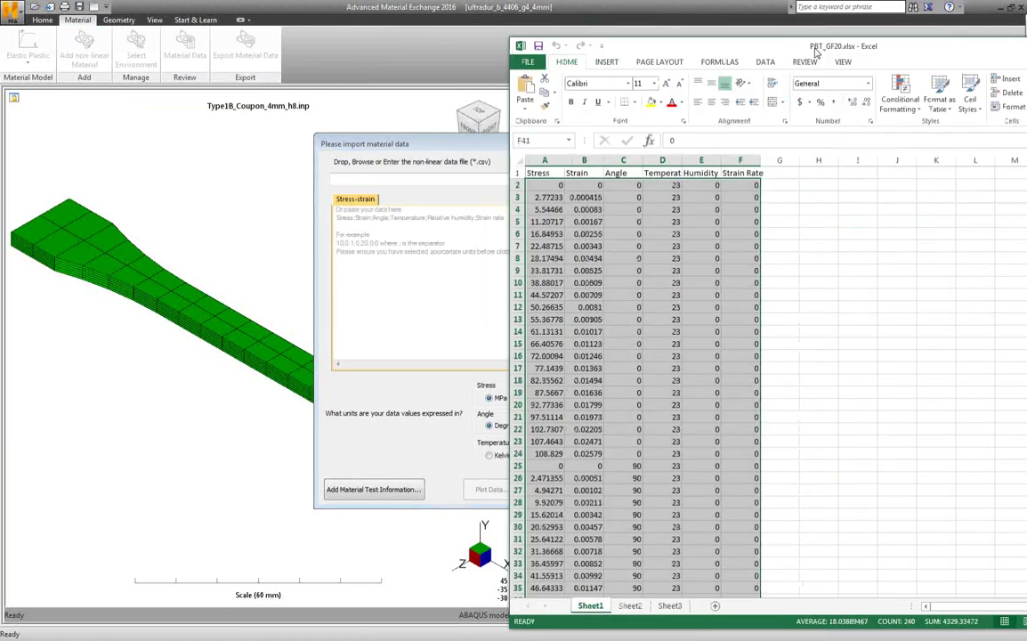
click(805, 308)
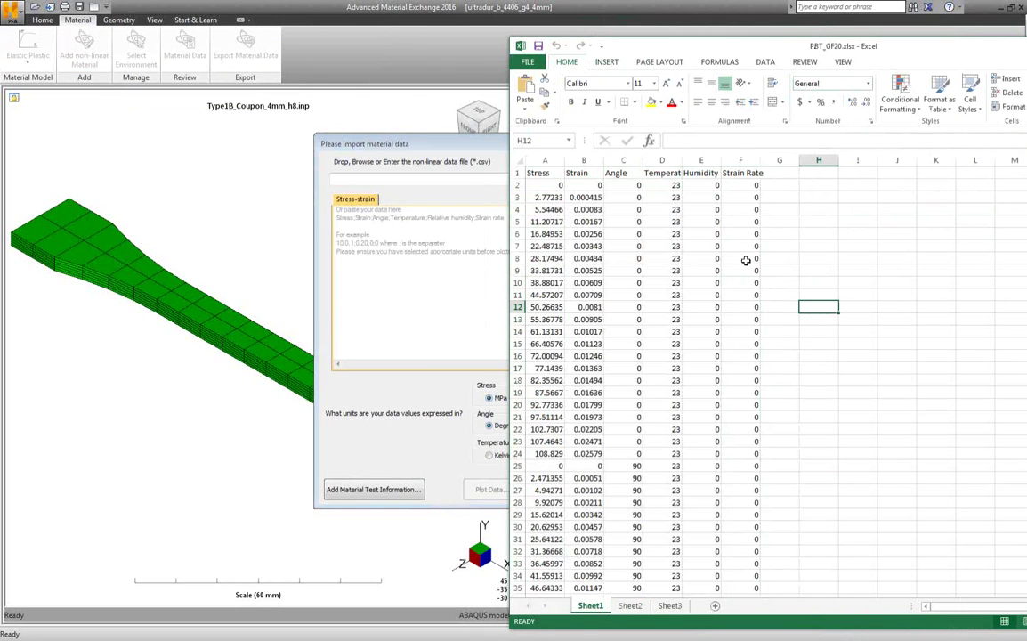
click(547, 185)
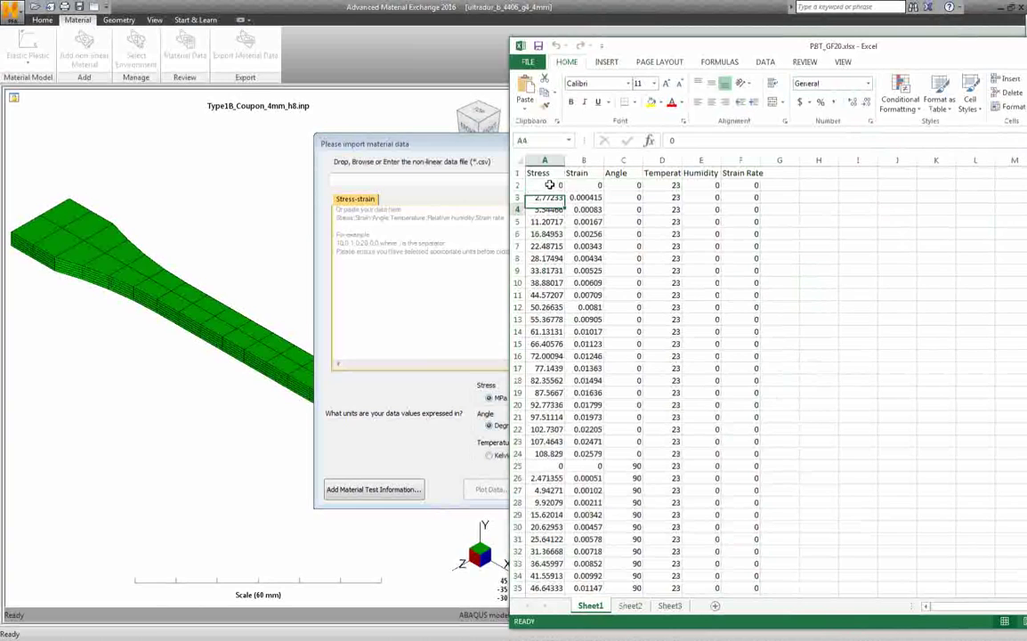
drag(563, 186, 708, 586)
key(ctrl+z)
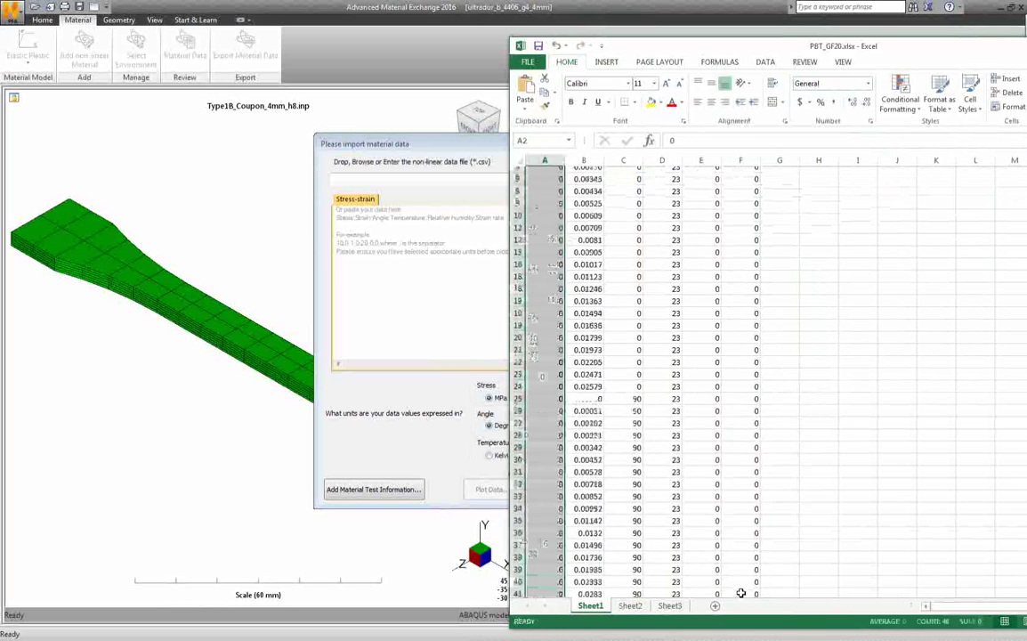
Step: Copy the stress-strain data in A2:F41 of PBT_GF20.xlsx and paste it into Advanced Material Exchange's material data import
drag(549, 184, 741, 518)
scroll(739, 513, up, 4)
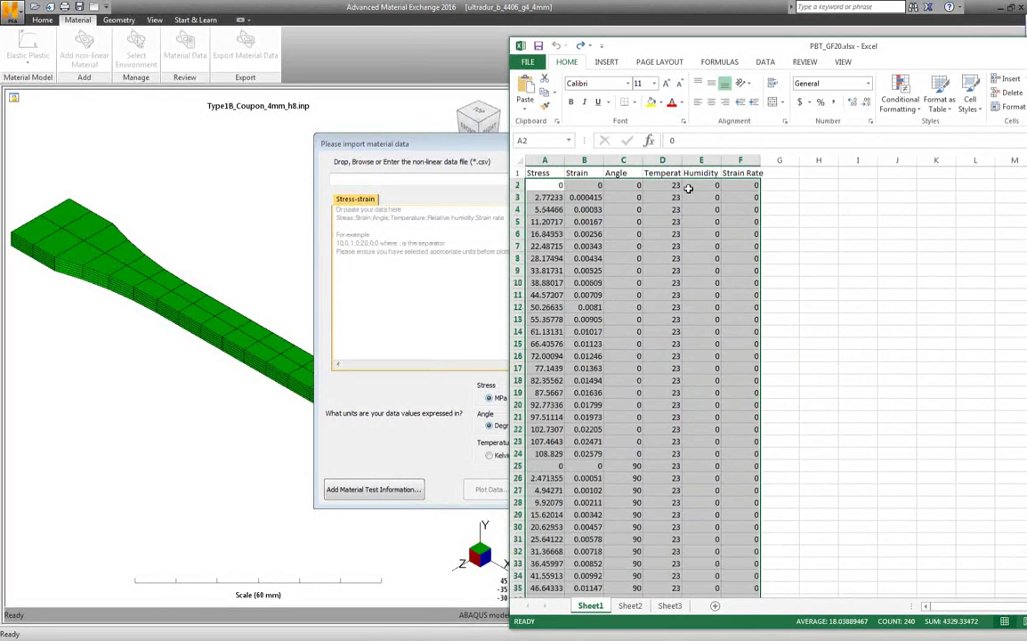
key(ctrl+c)
click(379, 269)
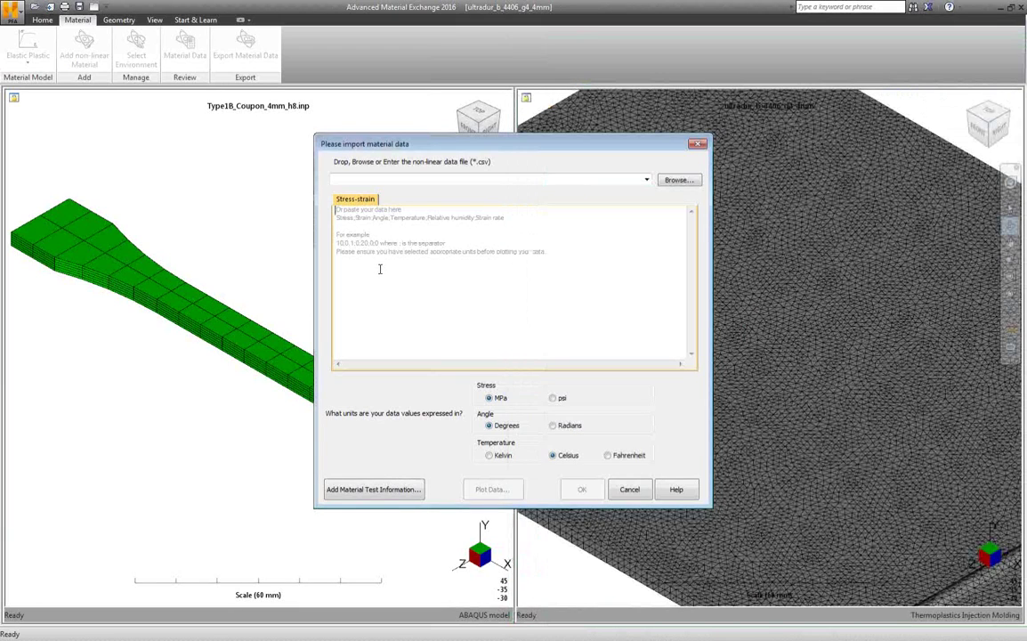
right_click(368, 232)
click(394, 285)
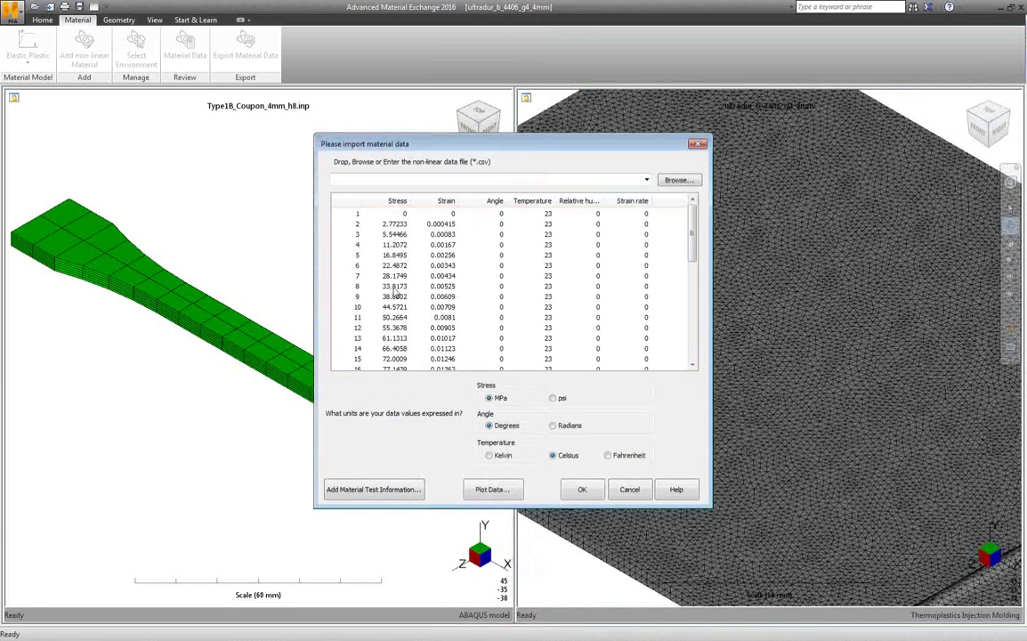
Step: Compare the first and last rows of the pasted stress-strain data with the source rows in the Excel workbook
drag(418, 142, 170, 72)
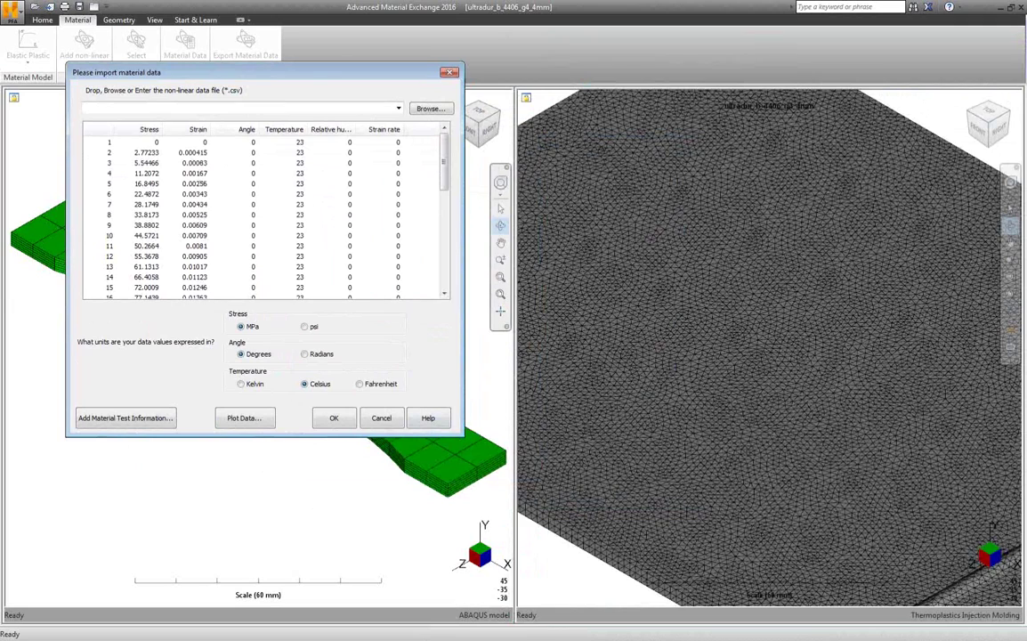
key(alt+Tab)
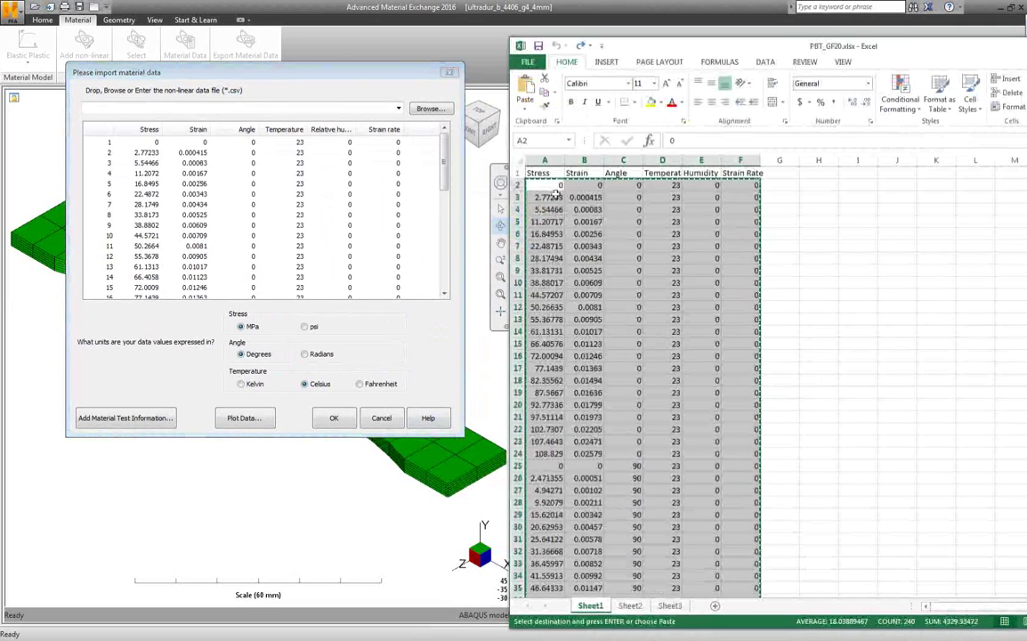
click(550, 198)
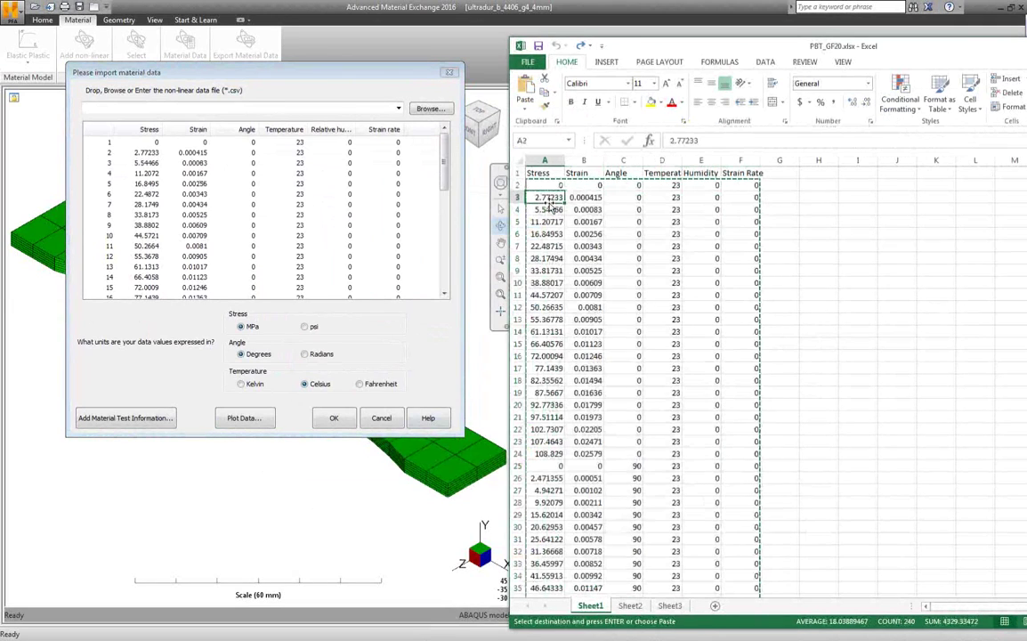
click(592, 294)
scroll(588, 409, down, 6)
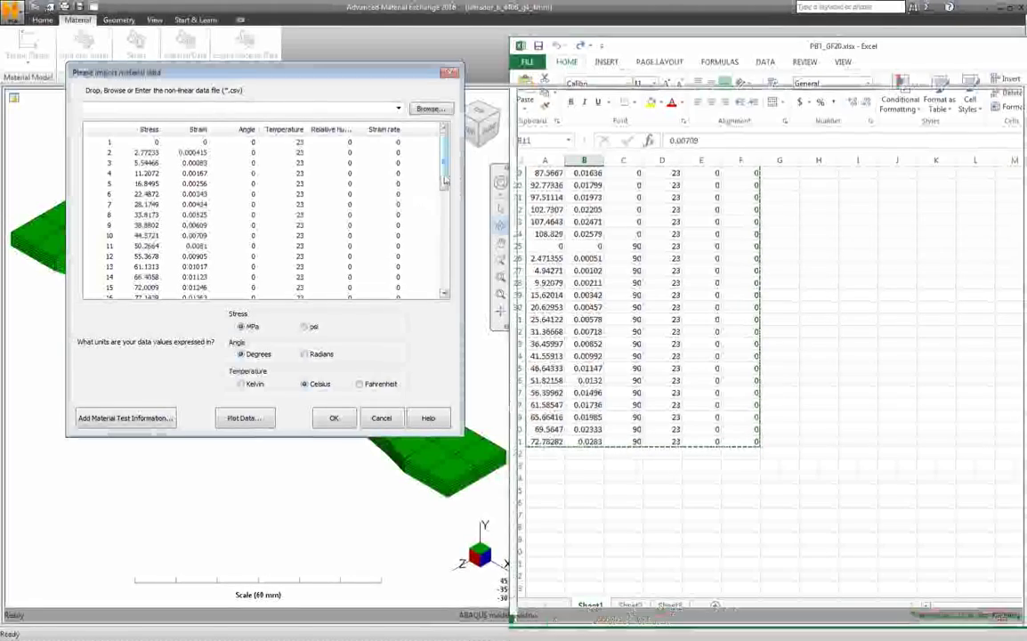
scroll(445, 178, down, 8)
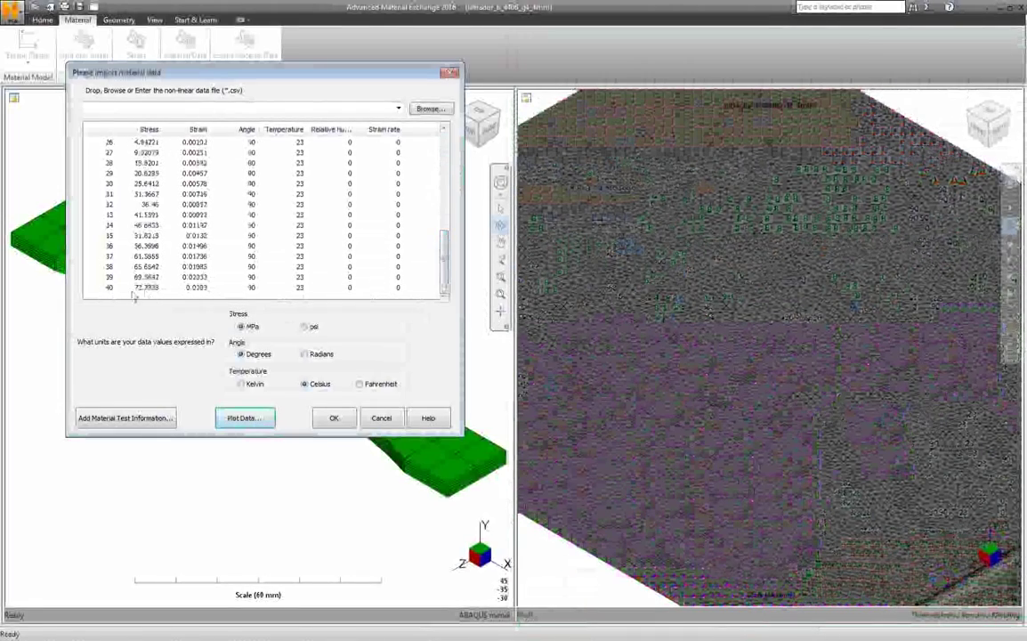
click(138, 287)
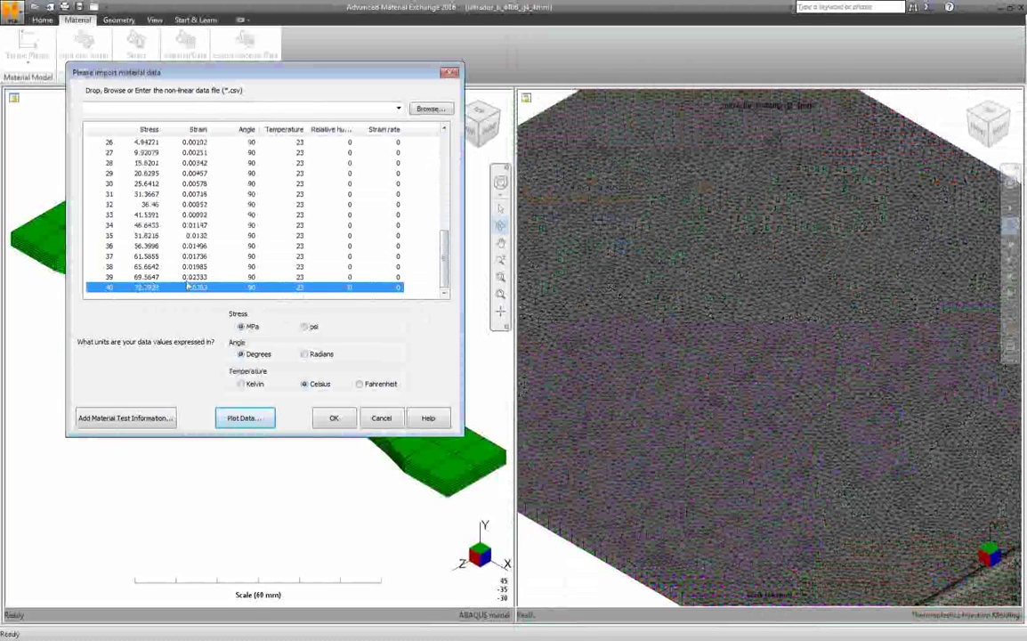
Step: Plot the measured and fitted stress-strain curves for the 23 °C test environment, then accept the imported material data
click(246, 418)
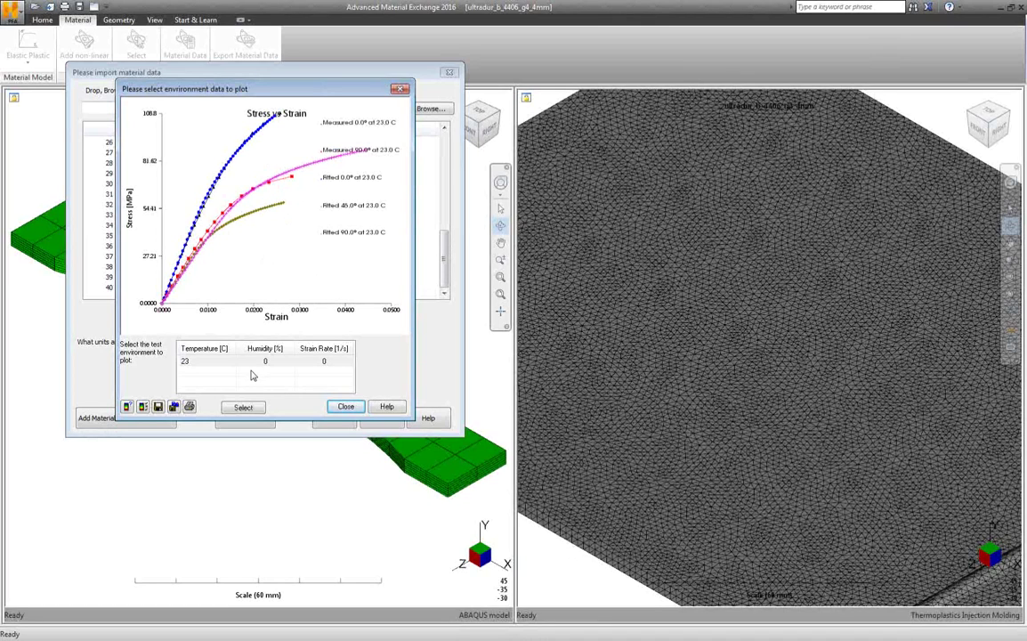
click(185, 362)
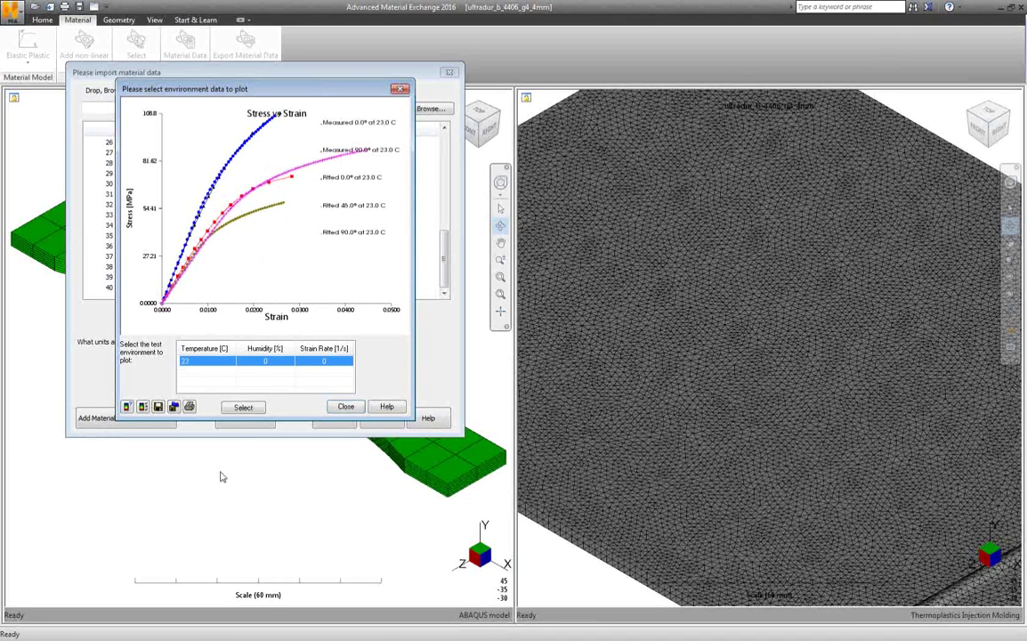
click(242, 407)
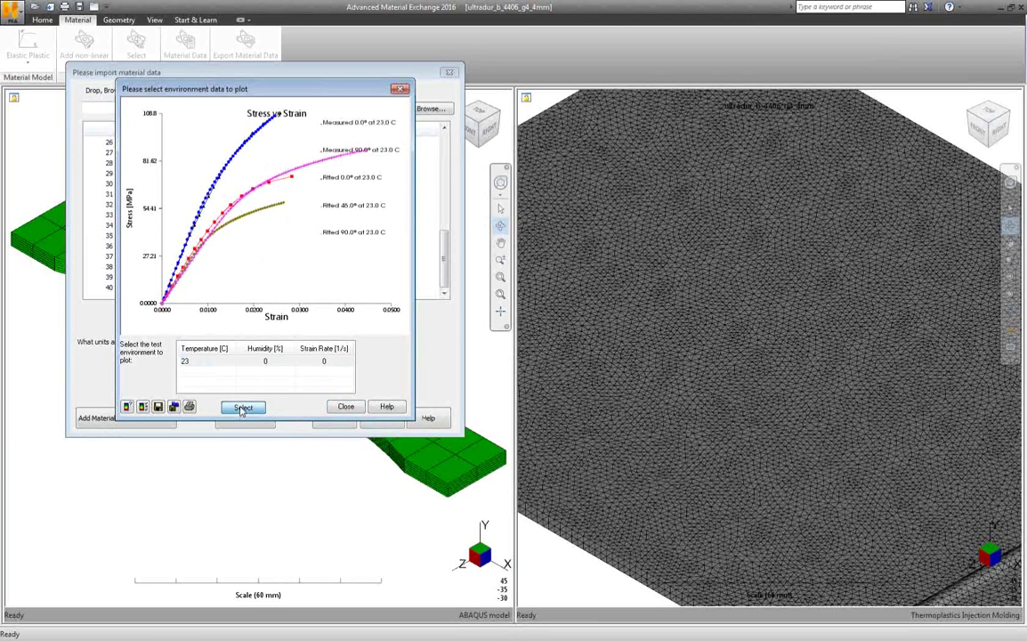
click(344, 407)
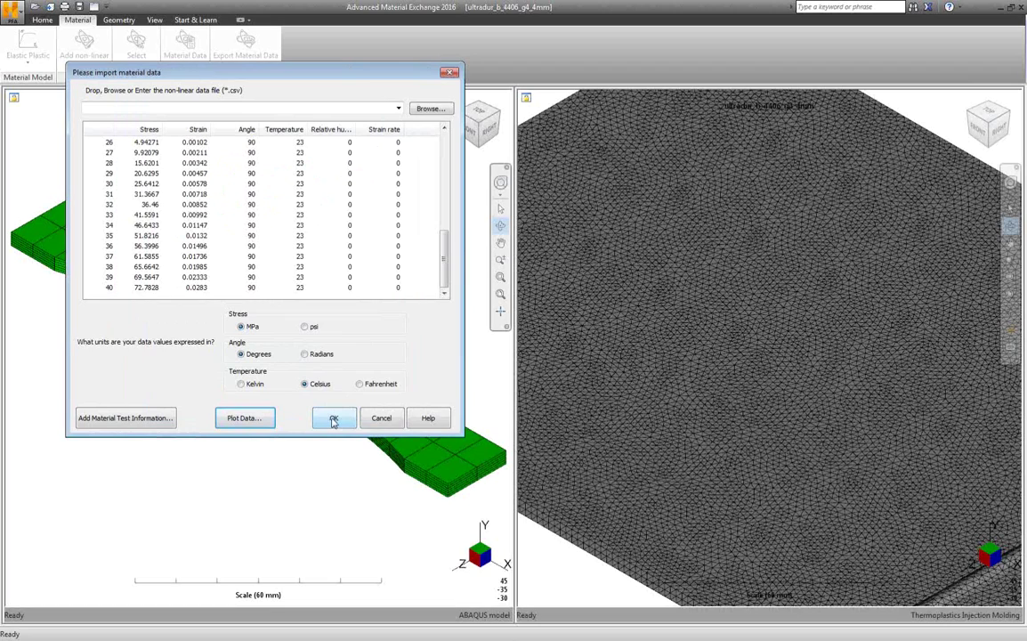
click(333, 419)
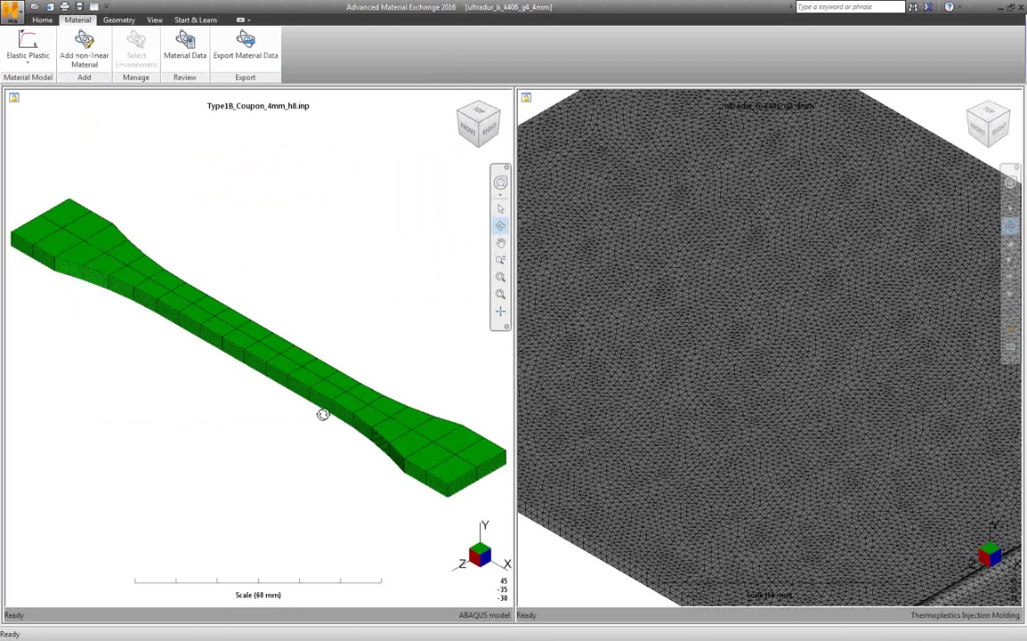
Step: Map the Moldflow results onto the structural coupon model
click(43, 20)
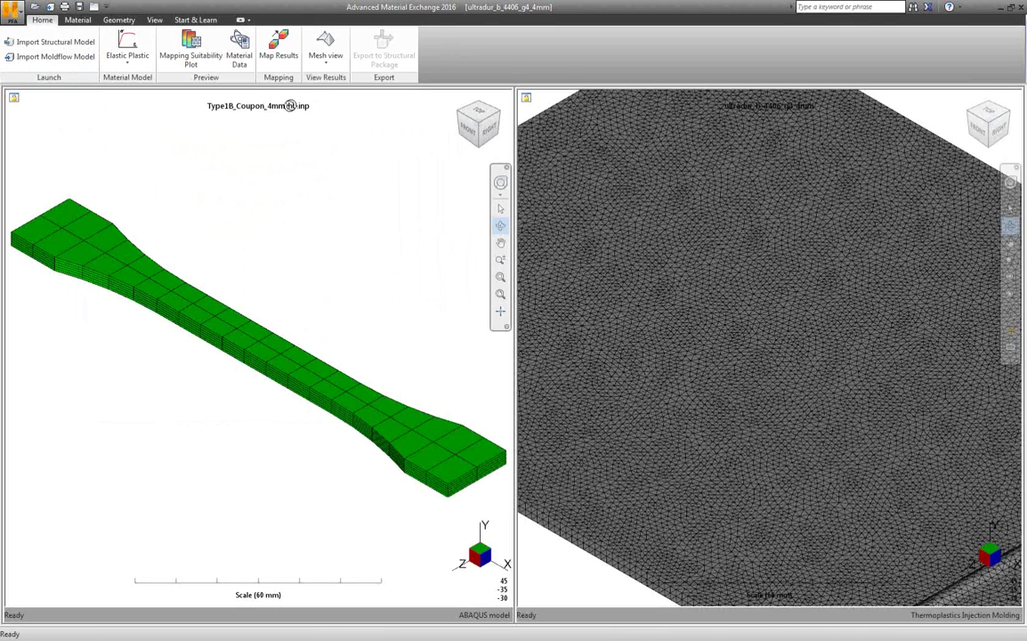
click(276, 55)
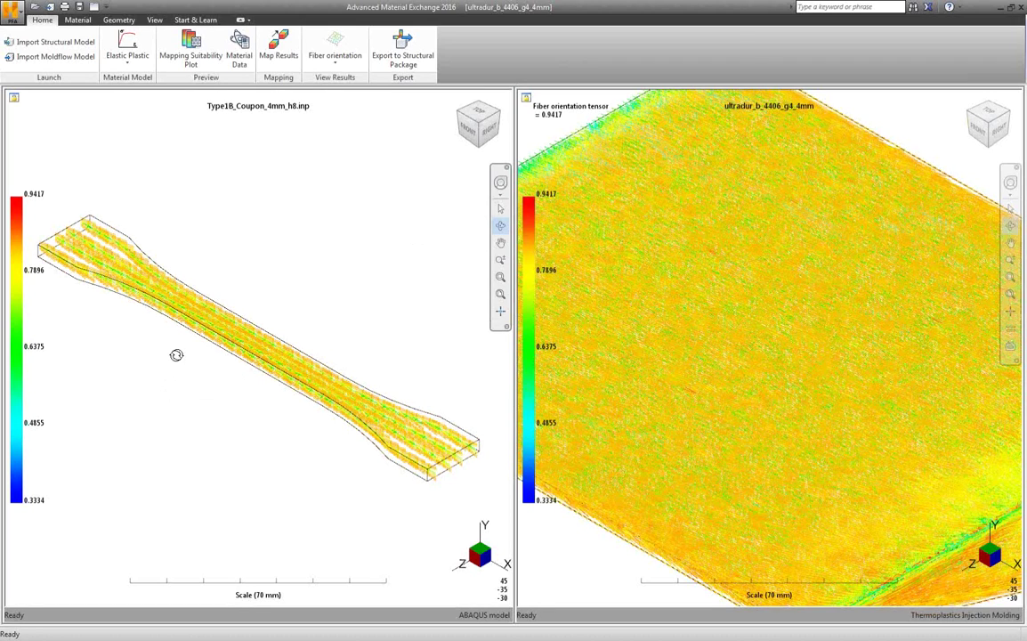
Step: Examine the mapped fiber orientation on the coupon and compare it with the Moldflow plaque, up close and as a whole
drag(282, 329, 282, 327)
scroll(282, 329, up, 3)
scroll(259, 335, down, 5)
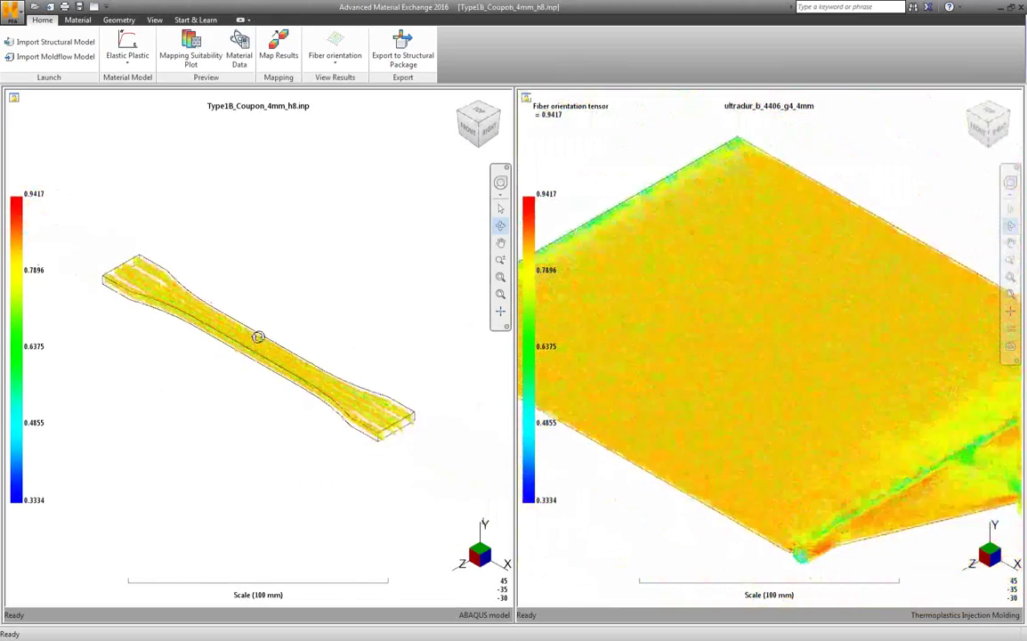
scroll(318, 359, up, 4)
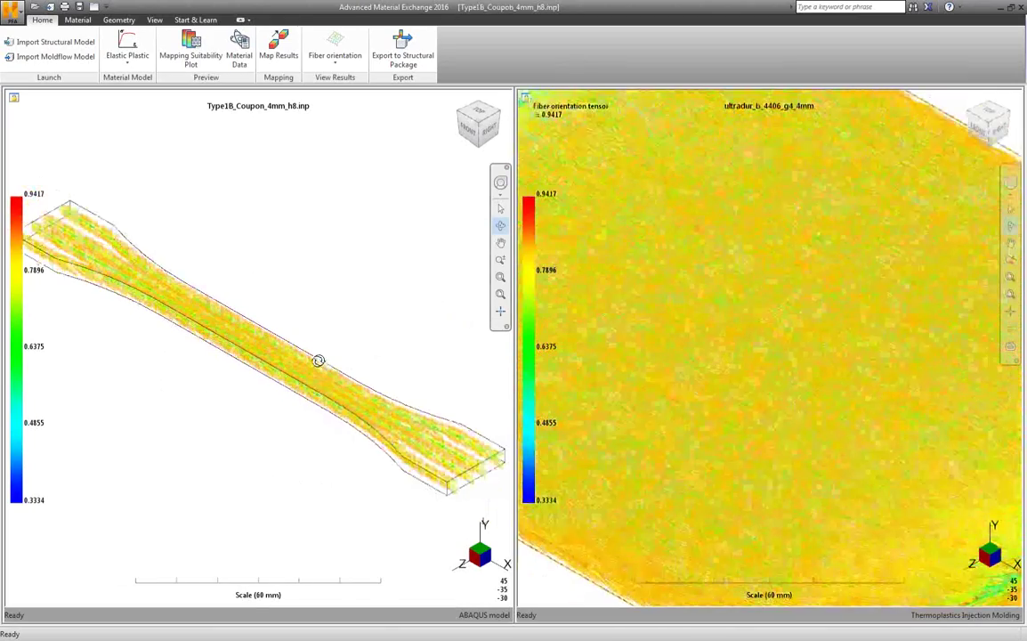
scroll(317, 359, up, 2)
scroll(318, 359, down, 5)
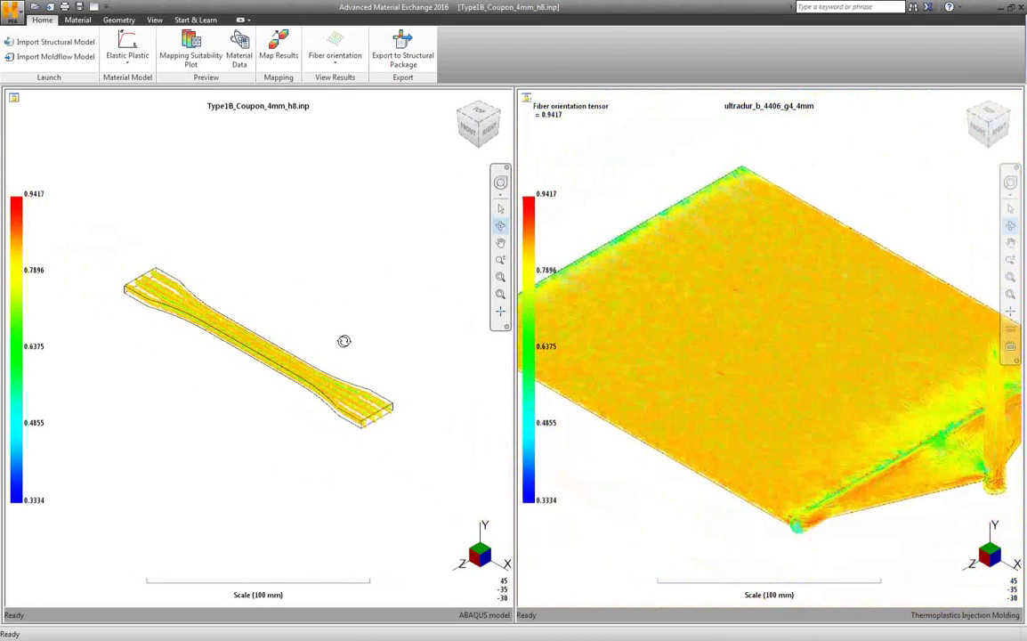
mouse_move(344, 339)
mouse_down()
mouse_move(382, 268)
mouse_move(360, 319)
mouse_move(331, 347)
mouse_move(375, 359)
mouse_up()
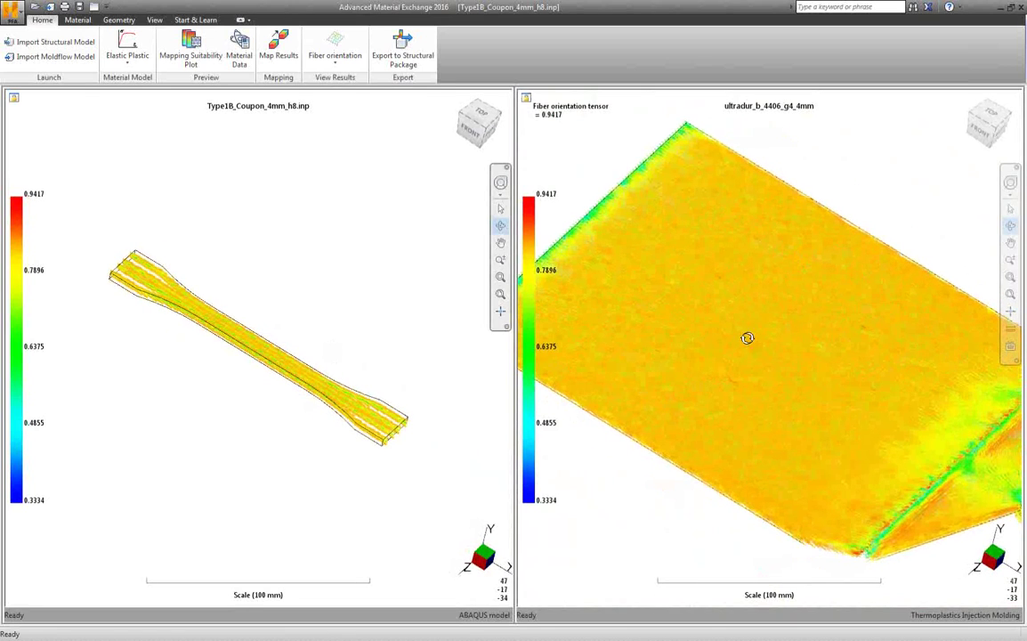
scroll(228, 335, down, 3)
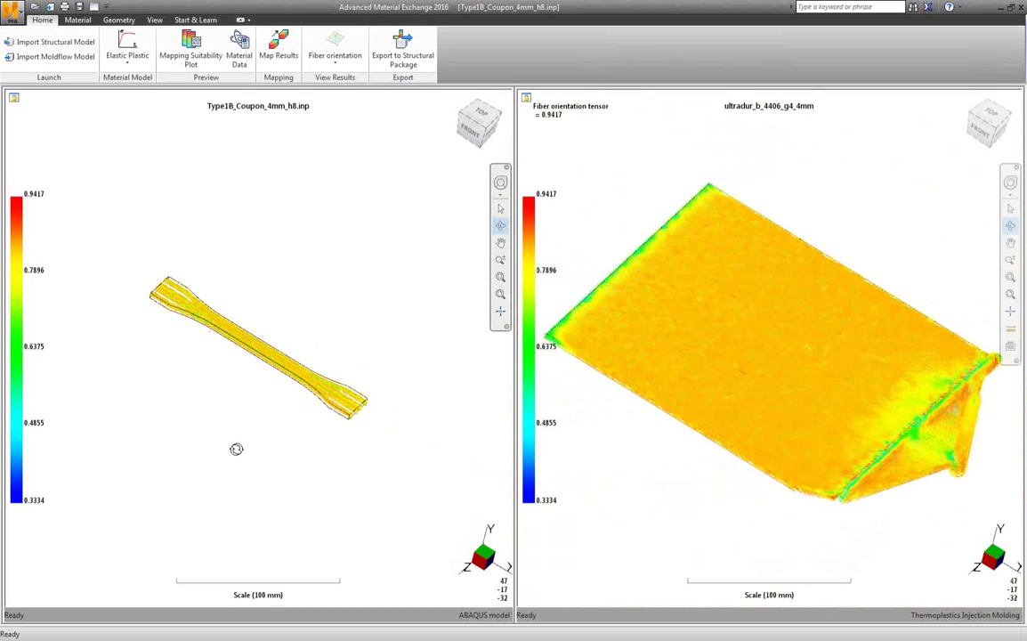
scroll(221, 441, up, 2)
scroll(222, 439, down, 1)
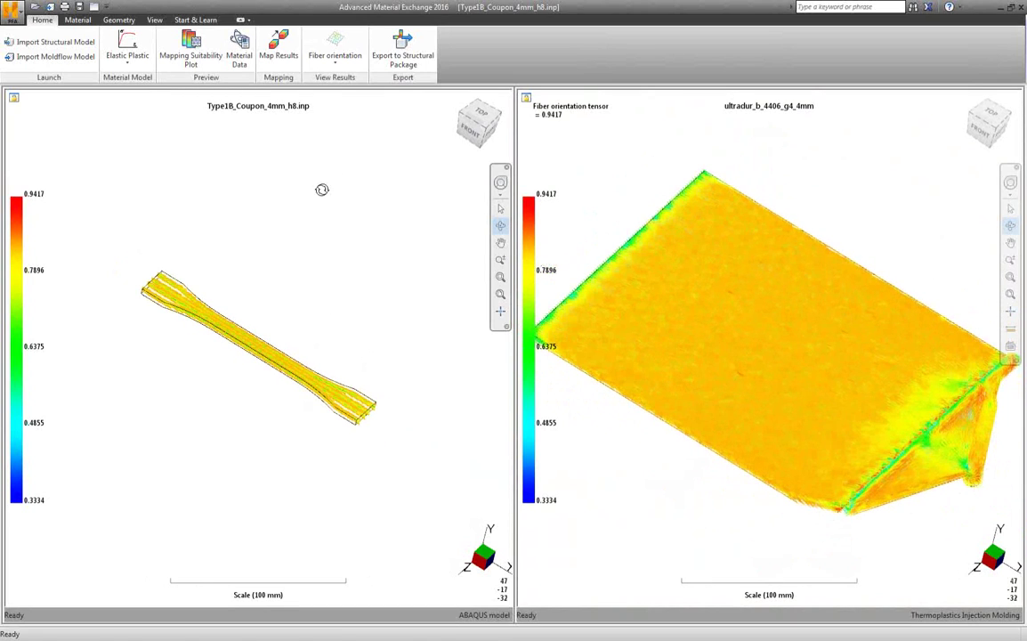
scroll(234, 322, up, 2)
scroll(234, 322, up, 5)
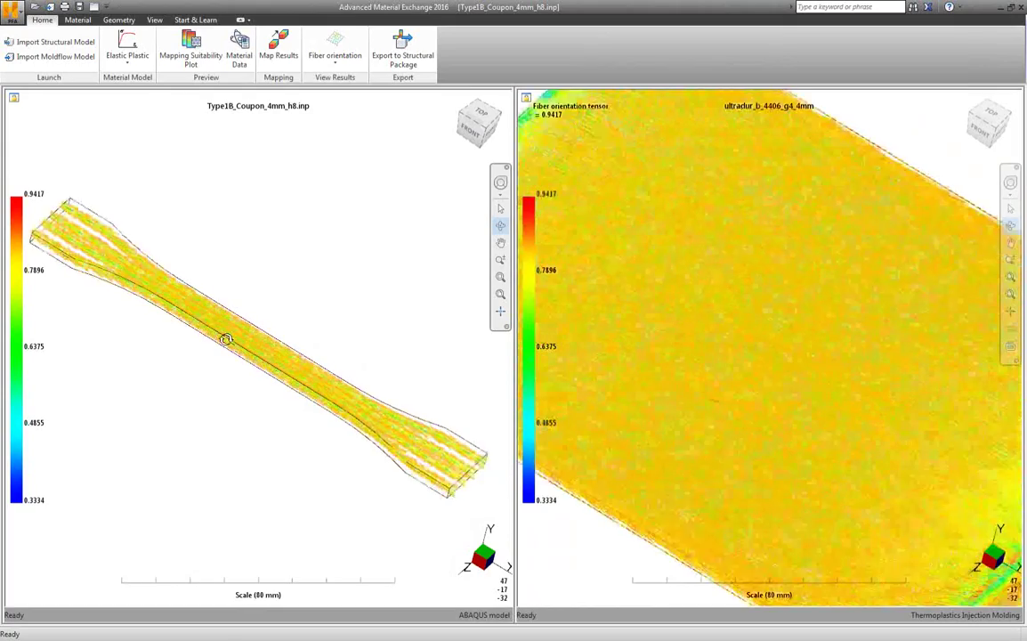
scroll(282, 280, up, 3)
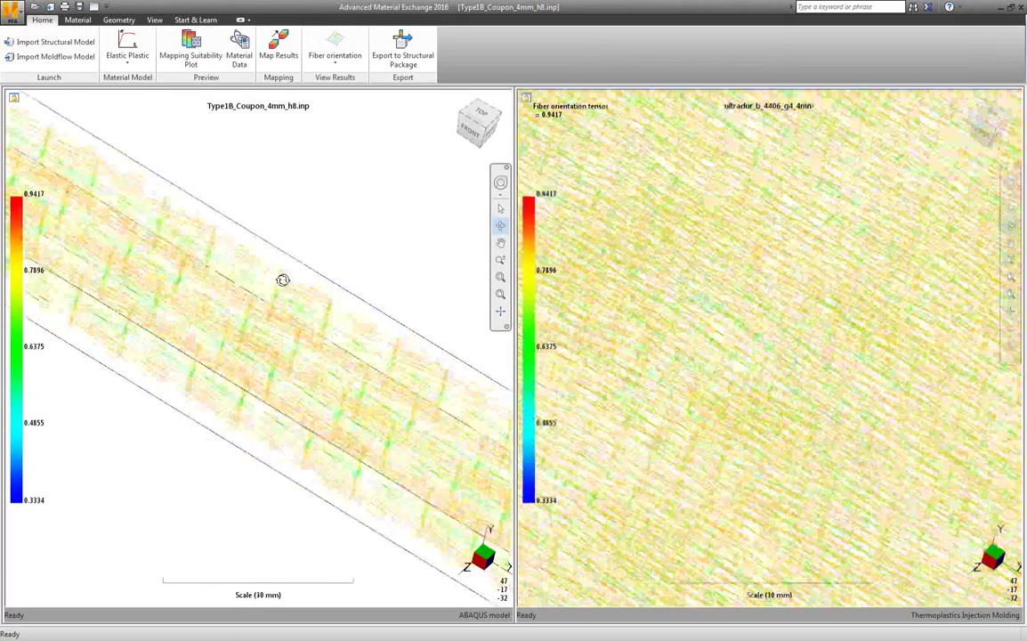
scroll(237, 342, down, 5)
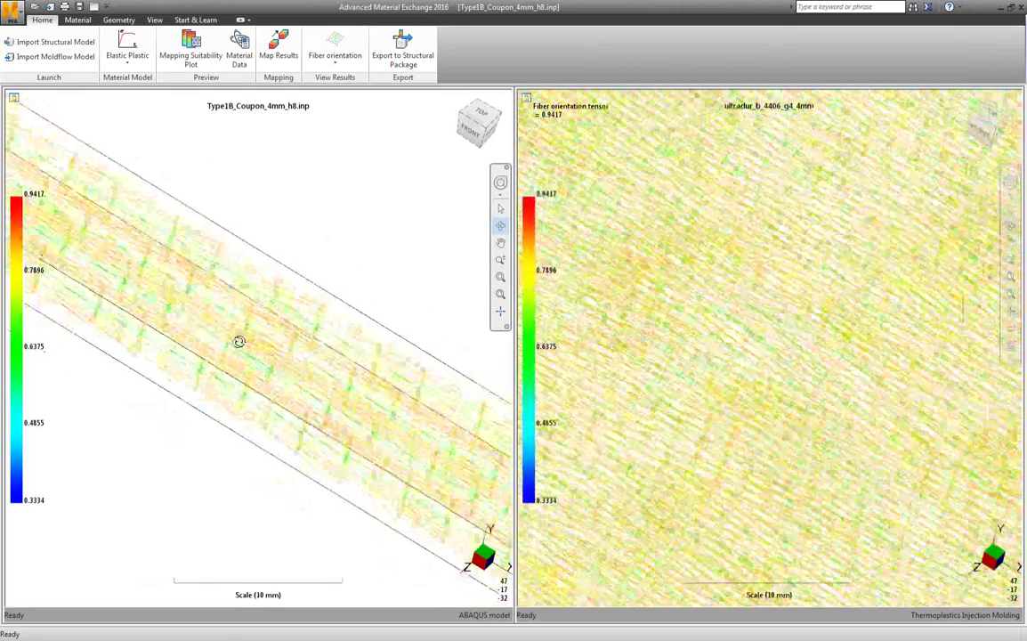
scroll(217, 344, down, 2)
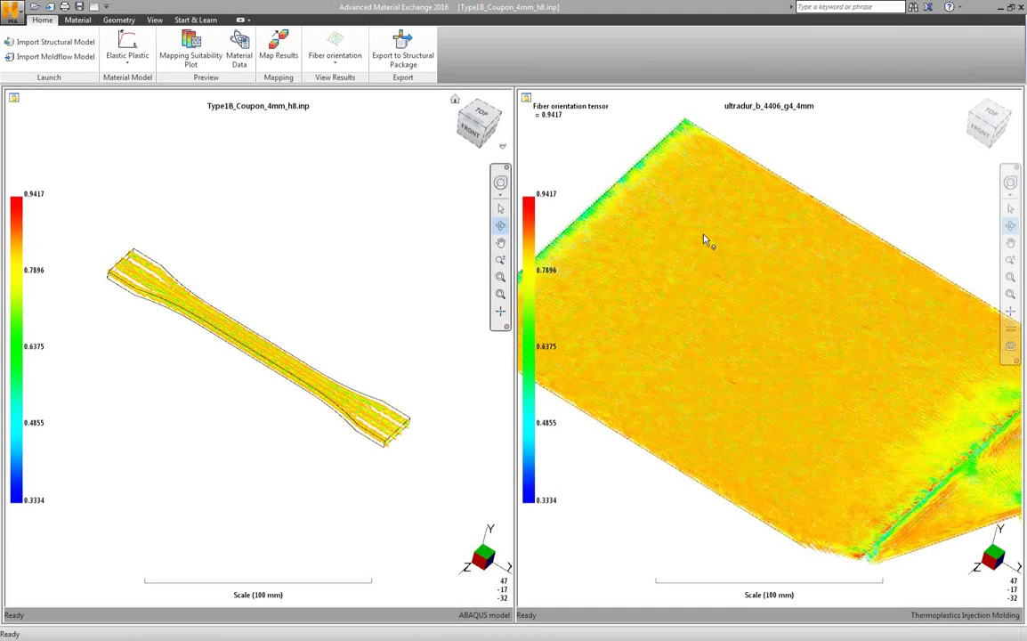
Step: Start exporting to the structural package and choose C:\webinar\AME as the output file's folder
click(403, 51)
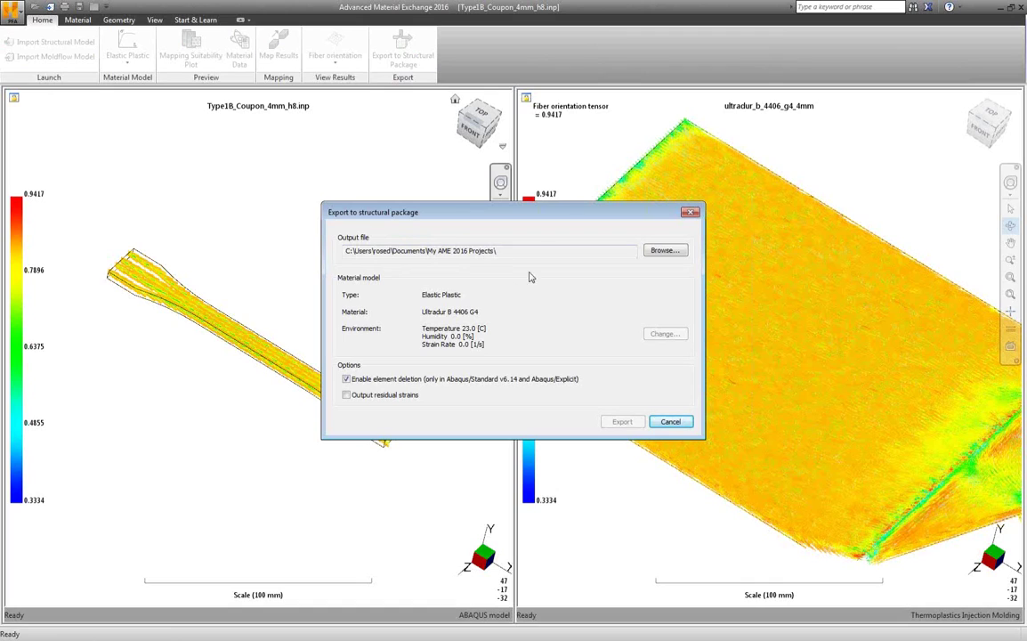
click(663, 252)
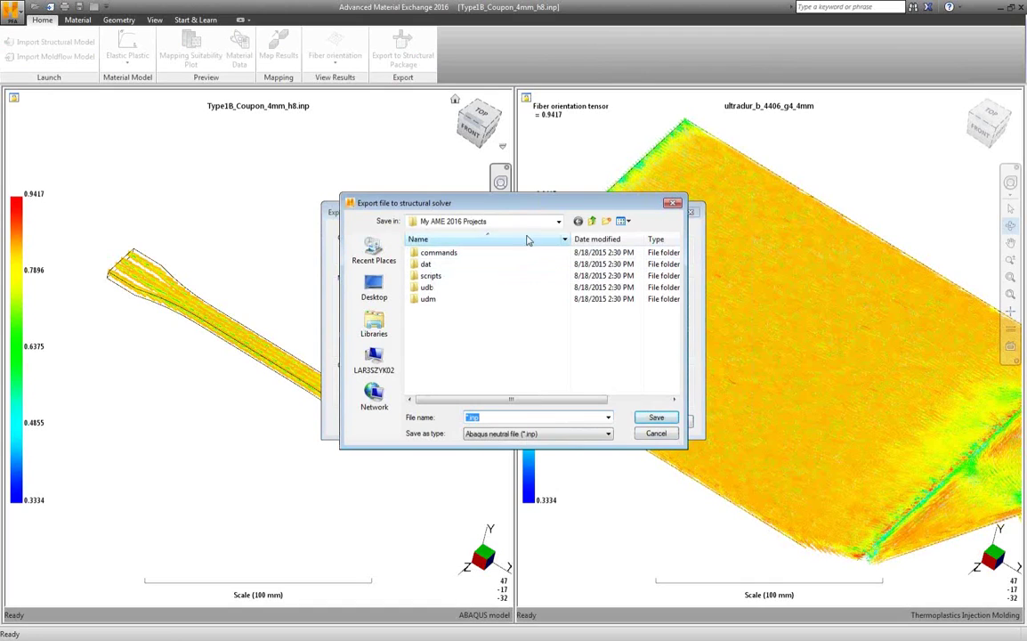
click(557, 221)
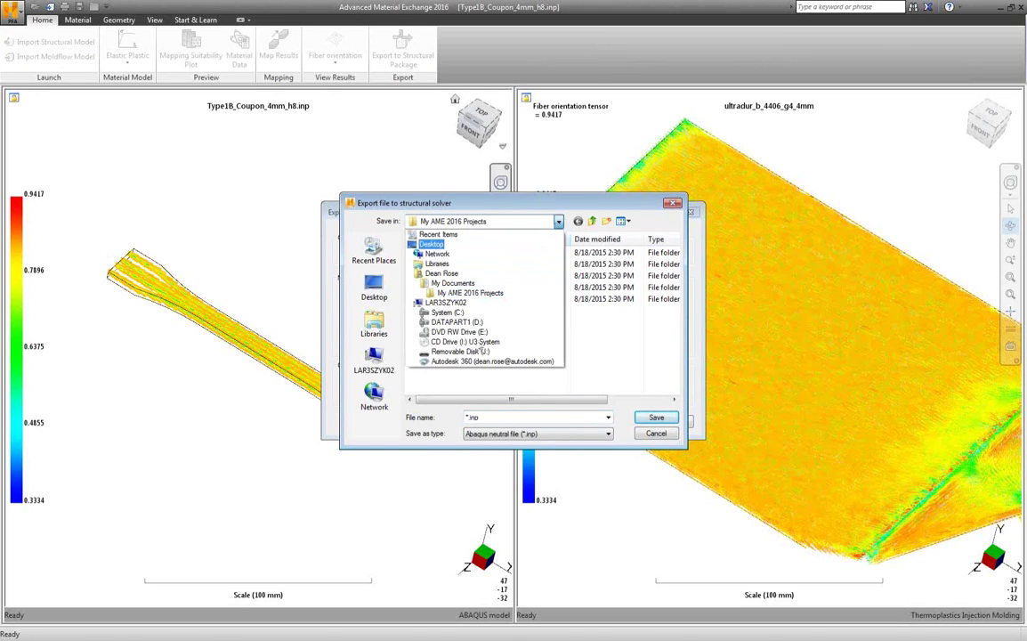
click(455, 322)
click(559, 222)
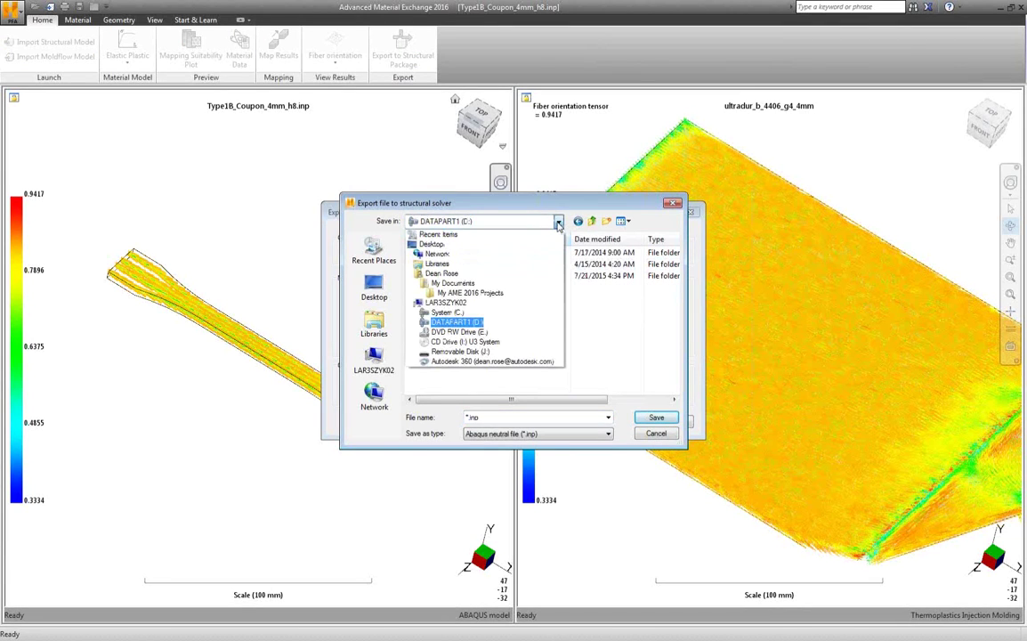
click(447, 312)
click(432, 345)
scroll(432, 346, down, 3)
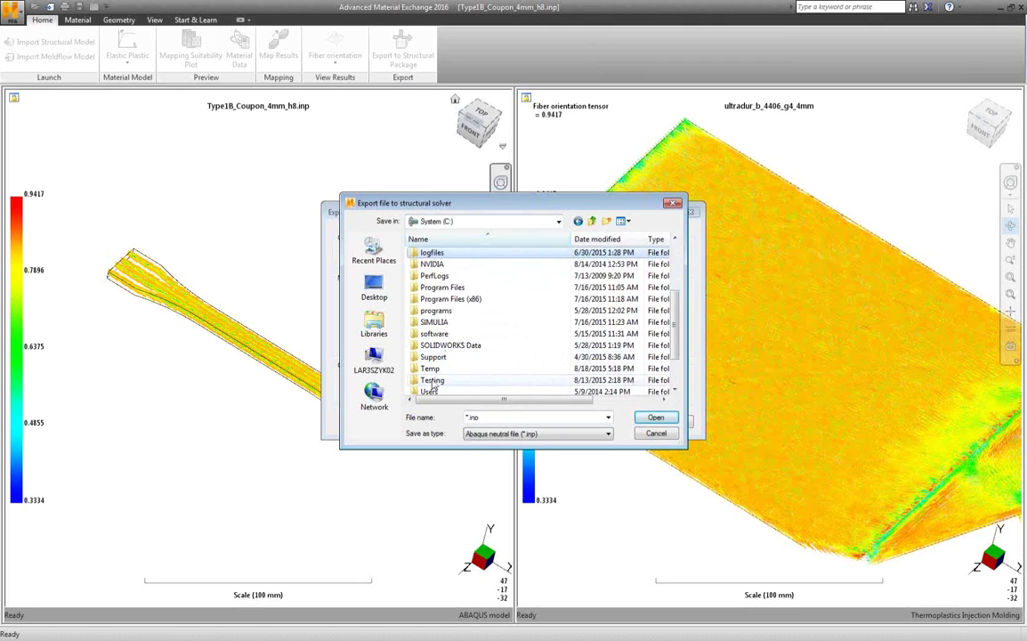
scroll(433, 385, down, 3)
double_click(431, 369)
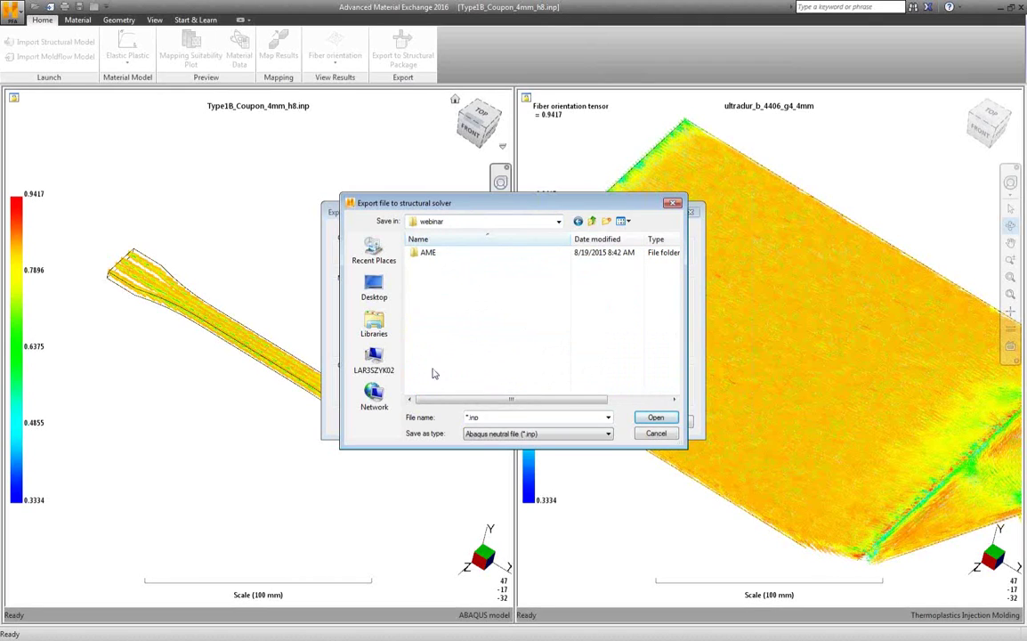
click(429, 255)
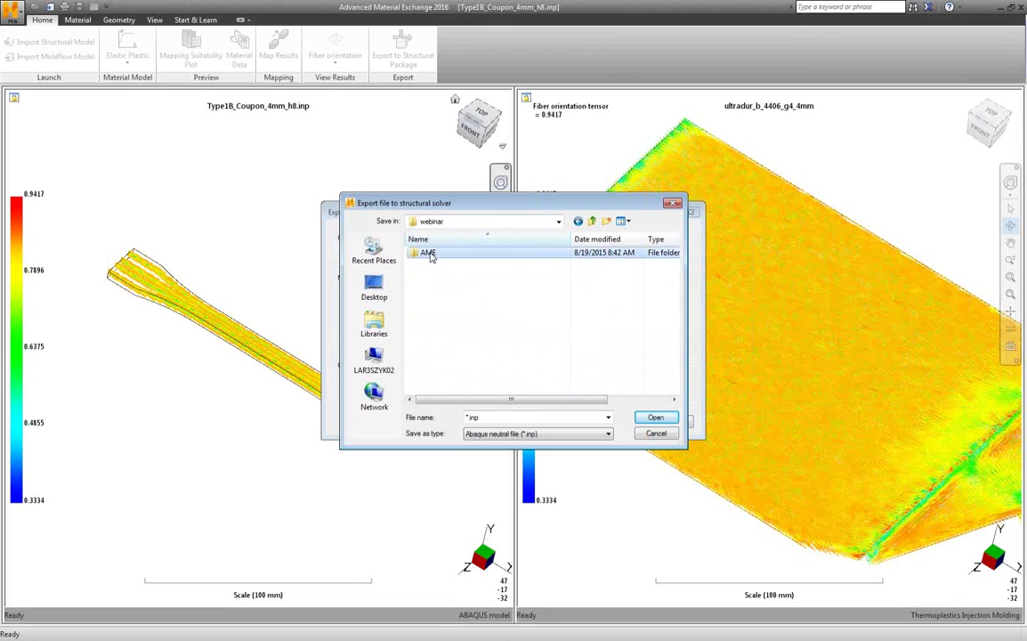
double_click(429, 254)
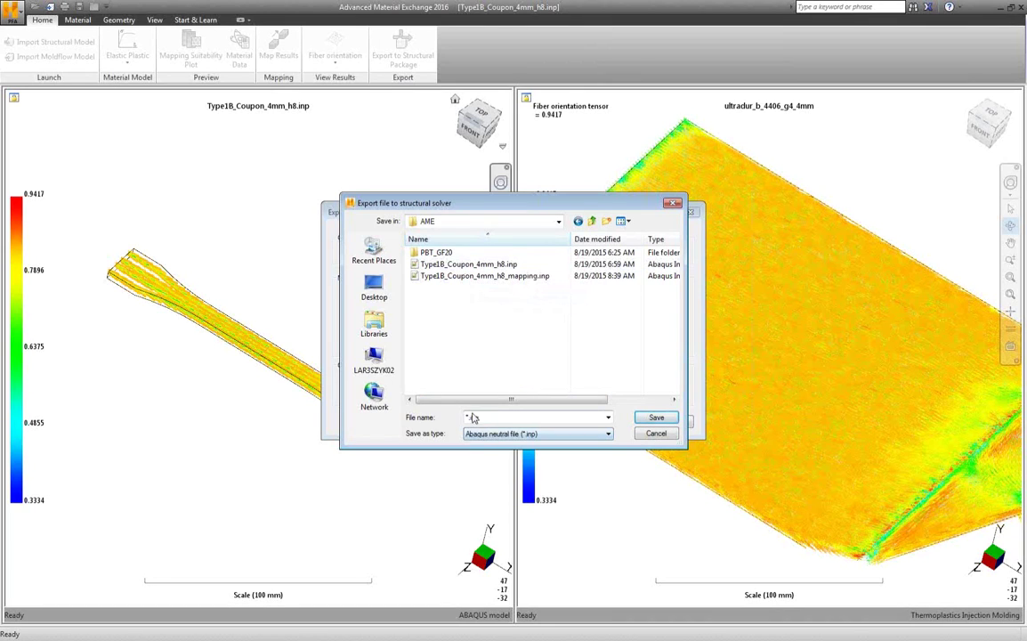
Step: Name the output file Type1B_Coupon_4mm_h8_mapped.inp, based on the existing Type1B_Coupon_4mm_h8.inp, and save that choice
click(459, 267)
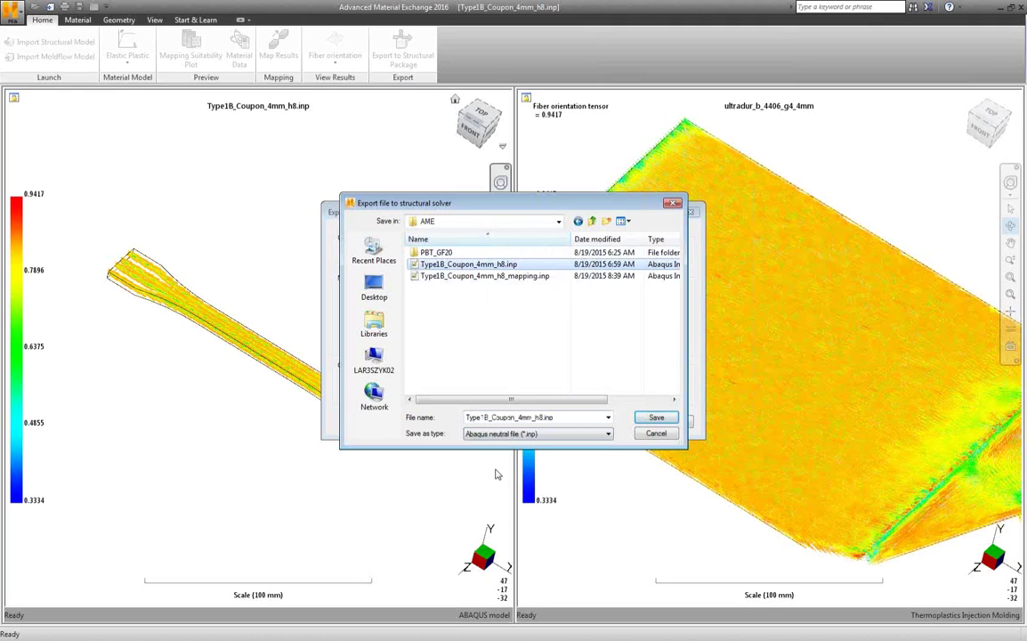
click(545, 416)
click(534, 416)
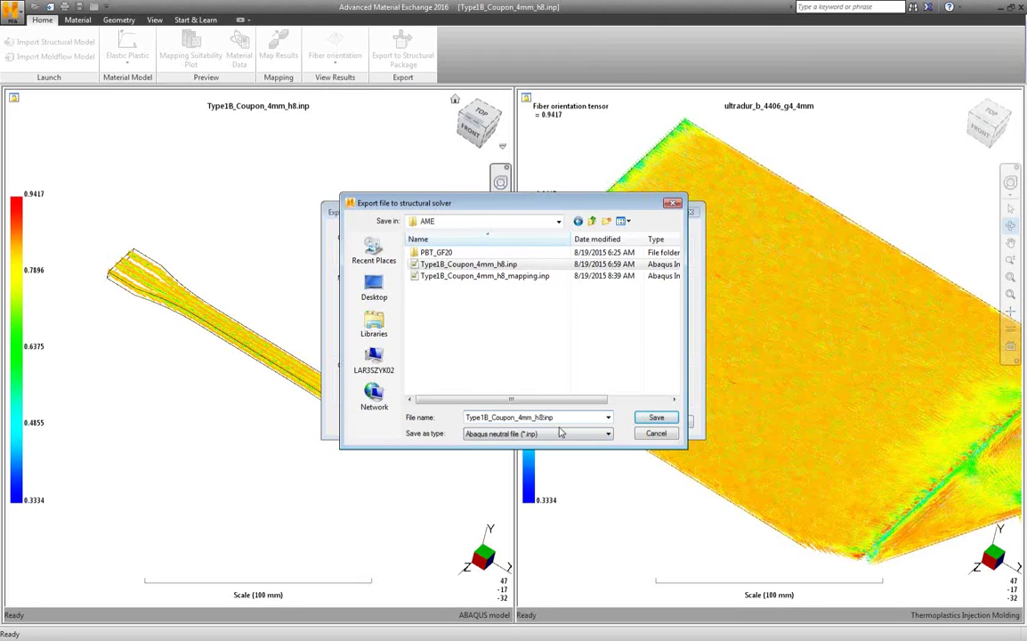
text(_l)
text(mapped)
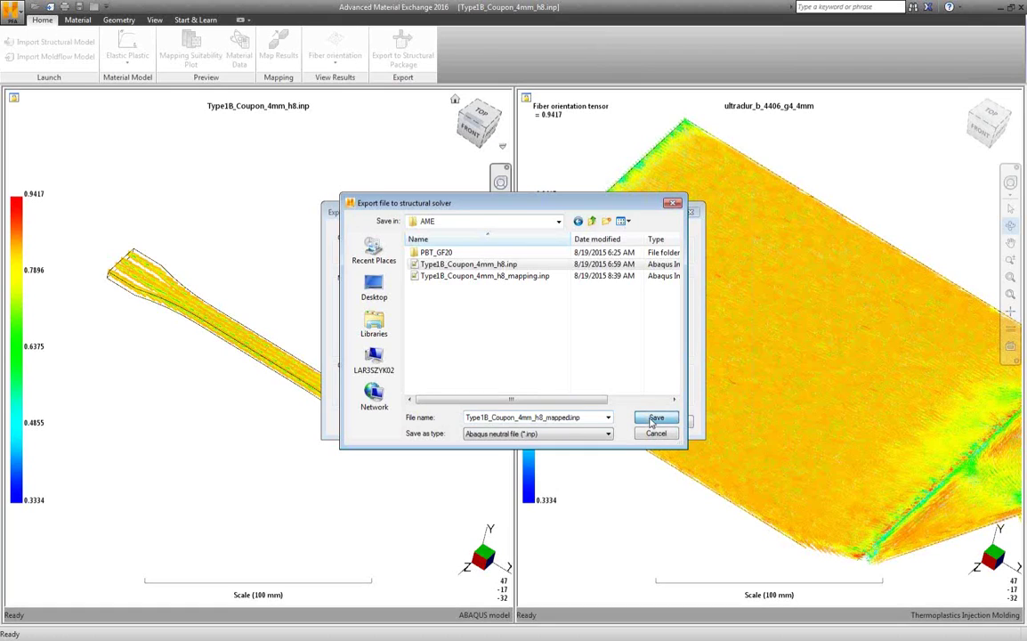
click(655, 418)
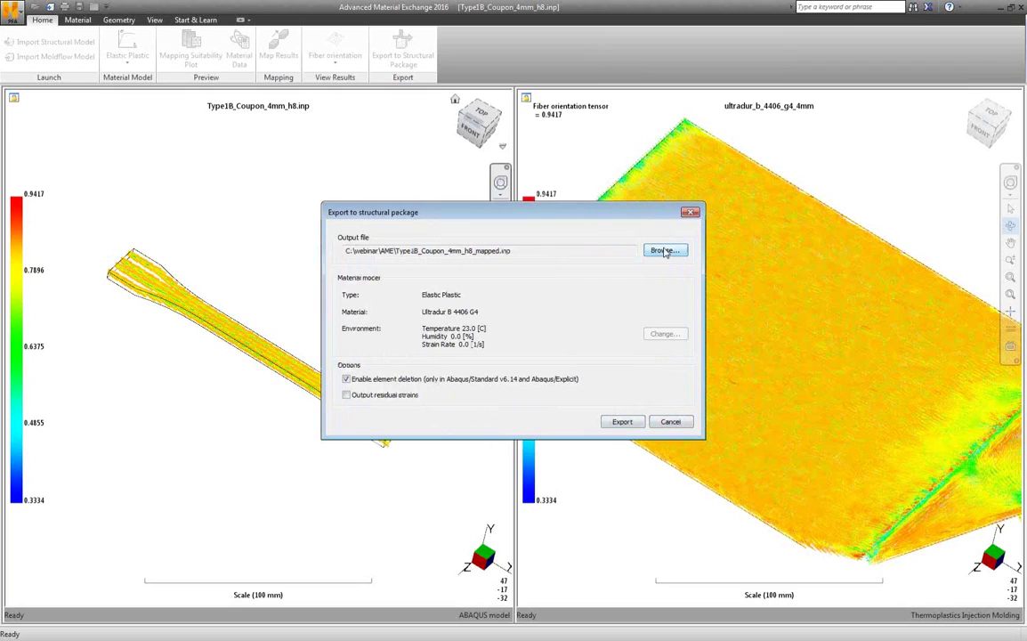
Step: Export the mapped structural input file with element deletion enabled and residual strain output off, and close the export message
click(524, 251)
click(623, 423)
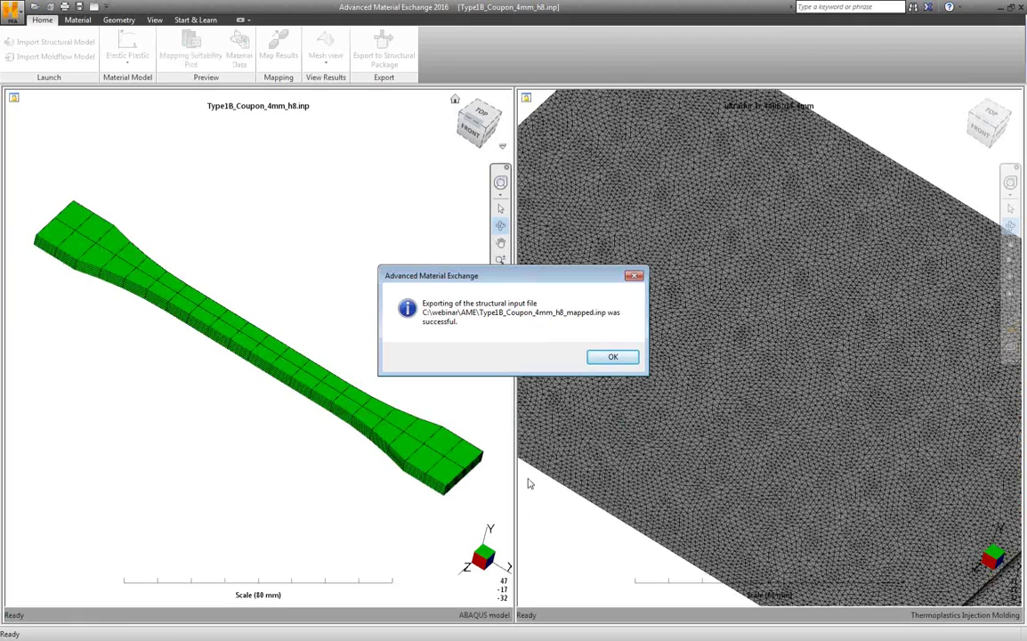
click(612, 360)
click(612, 359)
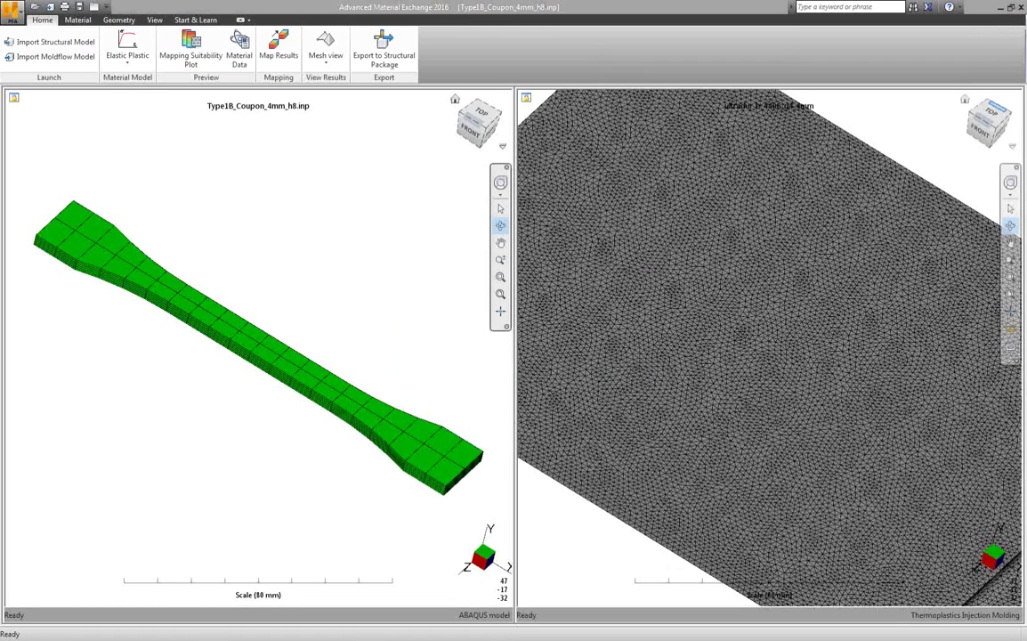
Step: Switch to Command Shell 2016, clear the pending dir command, and move the window higher and make it taller
key(alt+Tab)
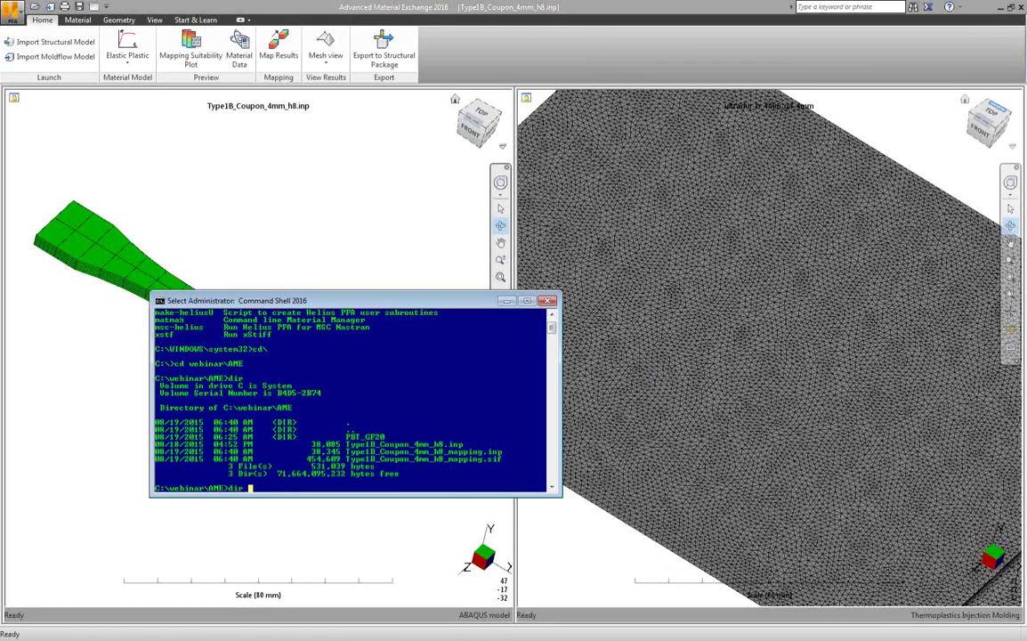
click(304, 487)
key(Escape)
key(Escape)
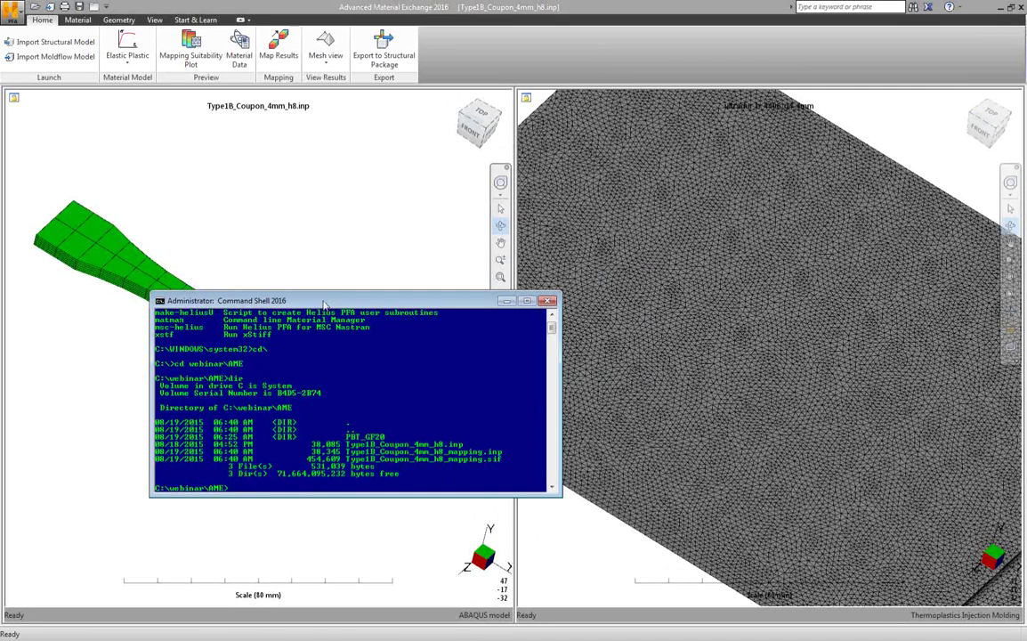
drag(325, 303, 361, 203)
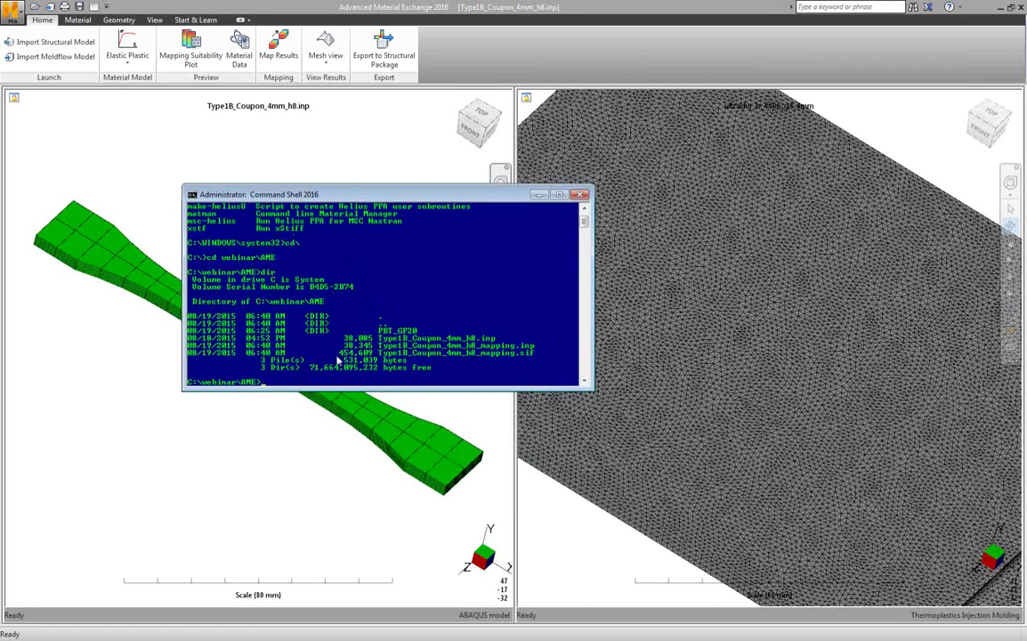
drag(318, 389, 323, 477)
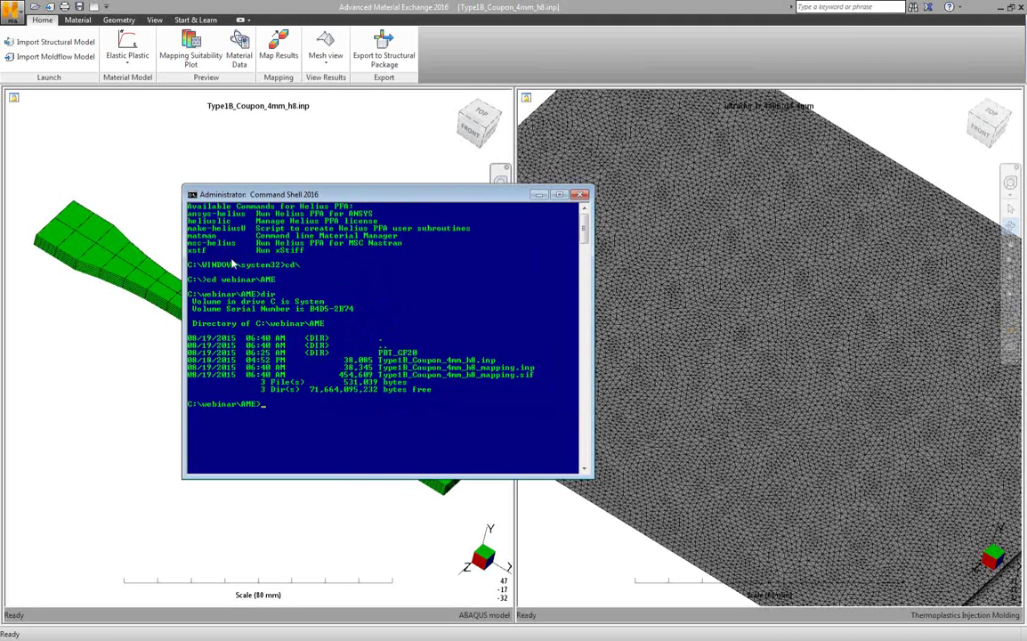
click(306, 250)
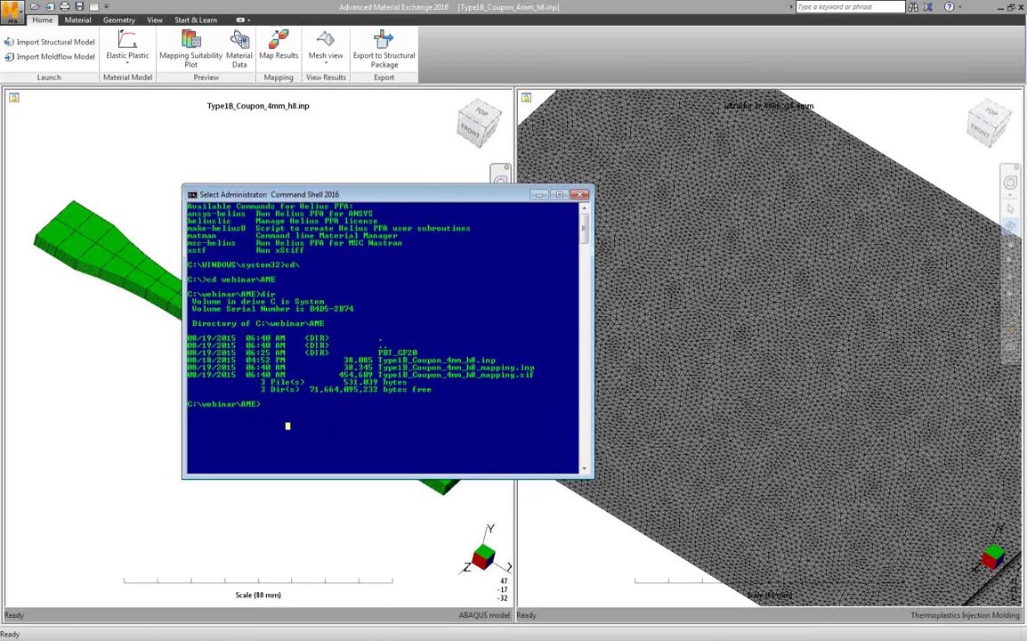
right_click(522, 340)
key(Escape)
text(cd\)
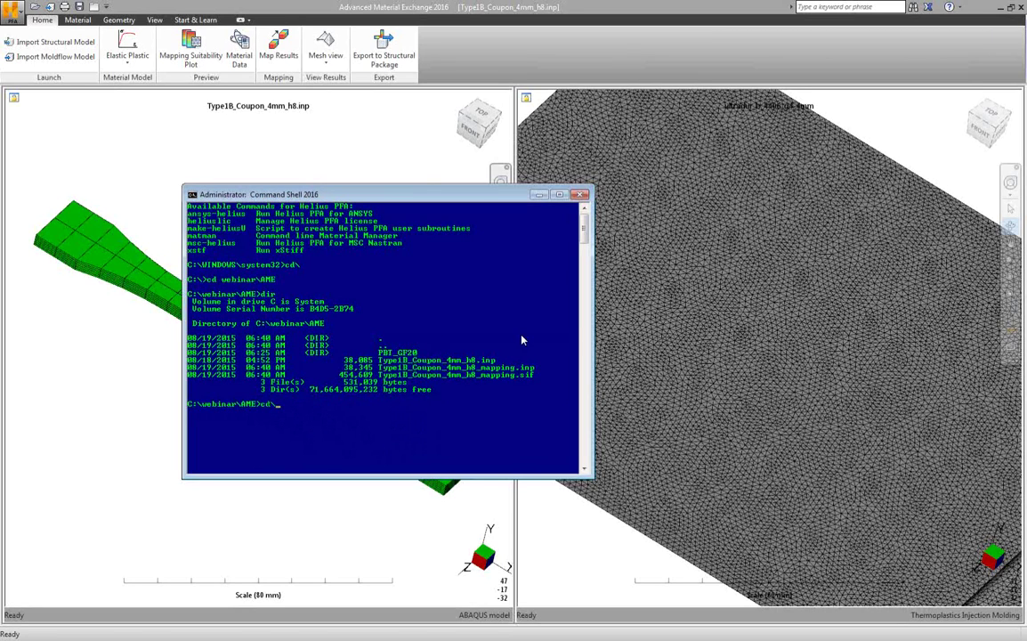
key(Escape)
right_click(522, 340)
key(BackSpace)
key(BackSpace)
key(BackSpace)
key(BackSpace)
key(BackSpace)
key(BackSpace)
key(BackSpace)
key(BackSpace)
key(BackSpace)
key(BackSpace)
key(BackSpace)
key(BackSpace)
key(BackSpace)
key(BackSpace)
Step: Run the Abaqus job Type1B_Coupon_4mm_h8_mapped from C:\webinar\AME with the command abq6142 -j
text(abq)
text(6142 -j Type1B_Coupon_4mm_h8_mapped.inp)
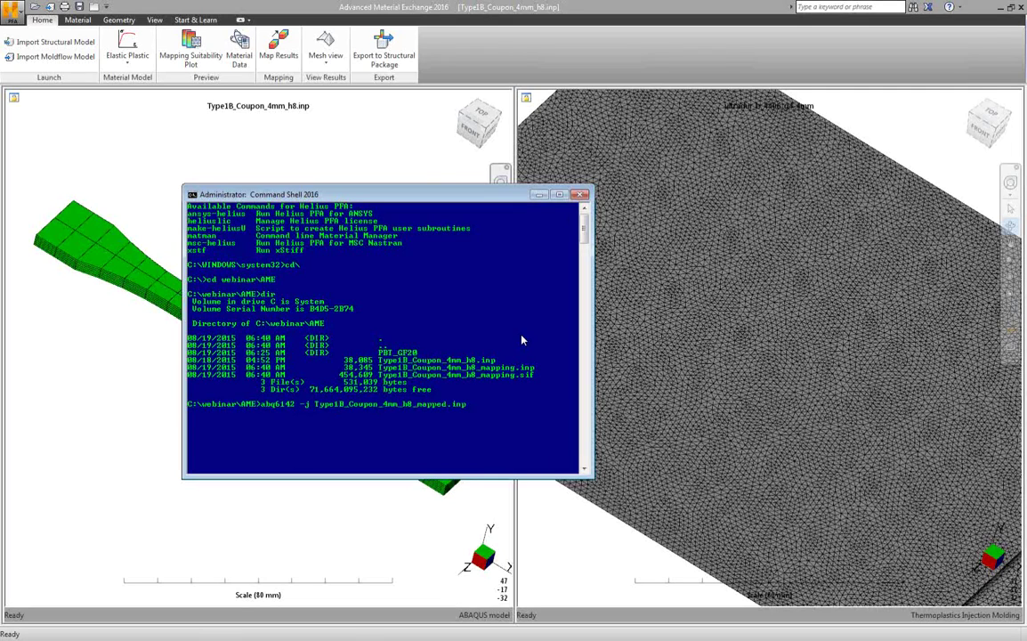
key(BackSpace)
key(BackSpace)
key(BackSpace)
key(Return)
Step: Switch to the C:\webinar\AME folder window and open Type1B_Coupon_4mm_h8_mapping.sta in Notepad++
key(alt+Tab)
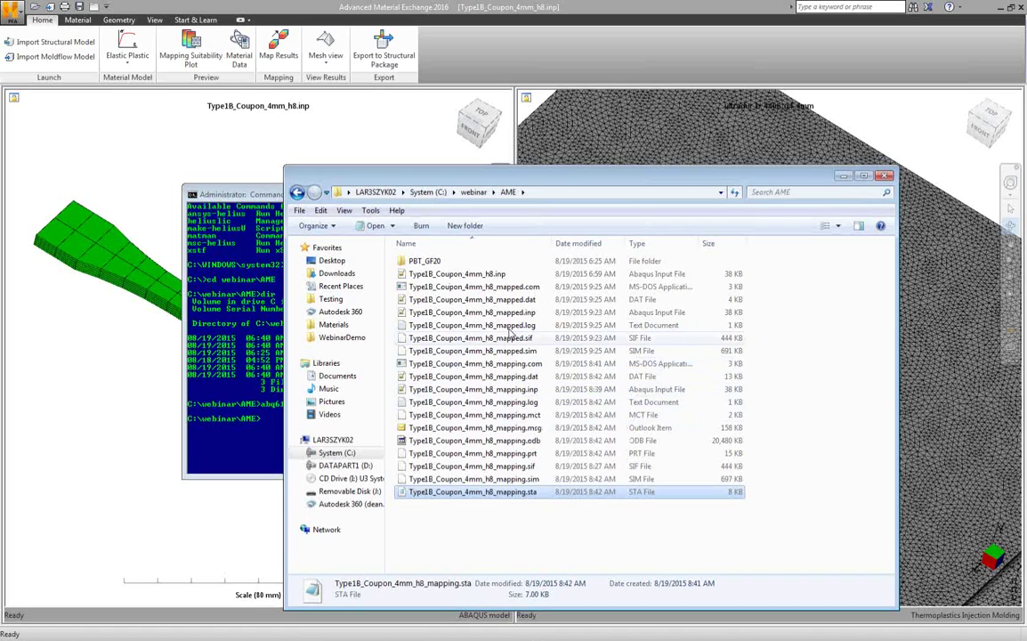
click(509, 326)
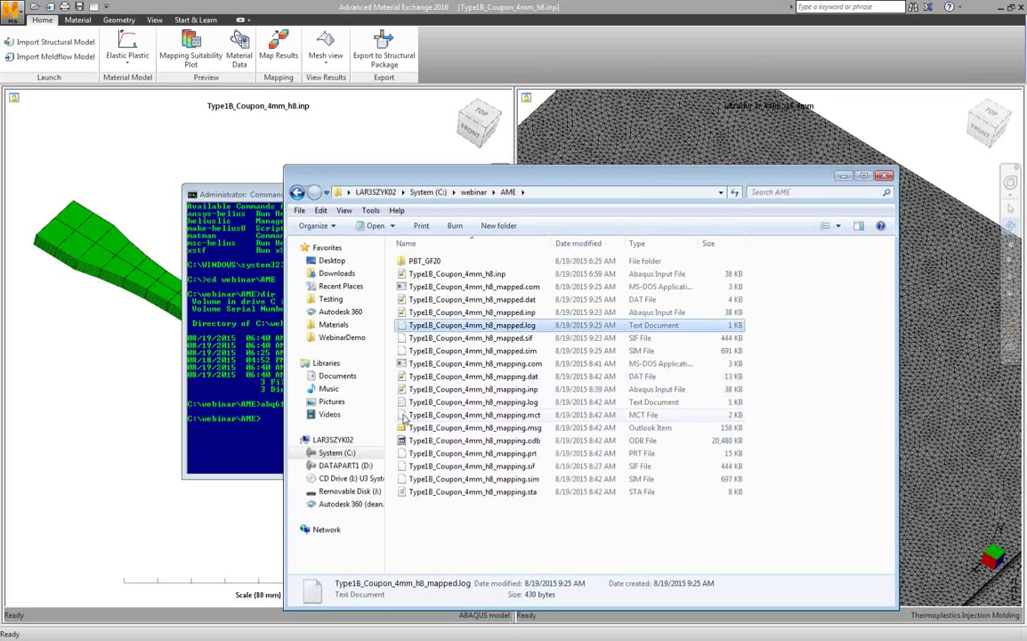
click(475, 495)
right_click(474, 495)
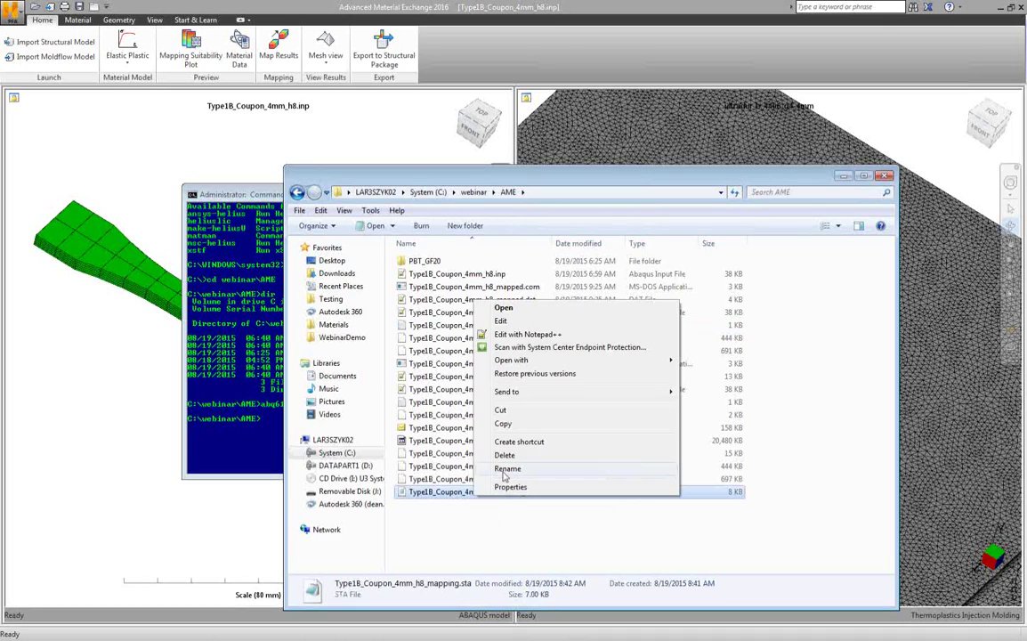
click(521, 335)
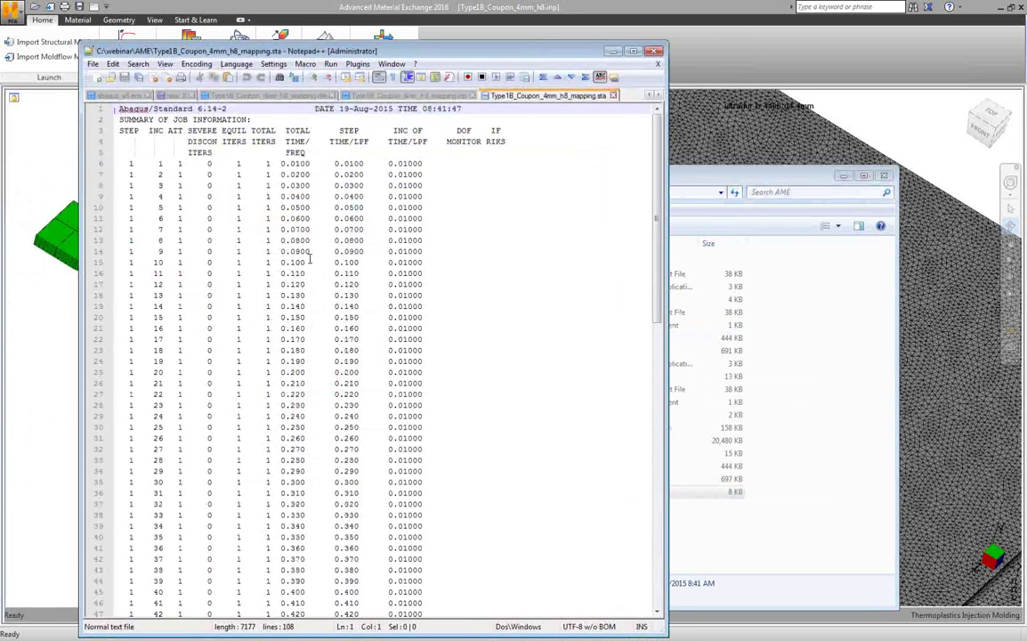
Step: Read the job status file to its end, highlight the analysis completion line, and minimize the Notepad++ window
click(392, 263)
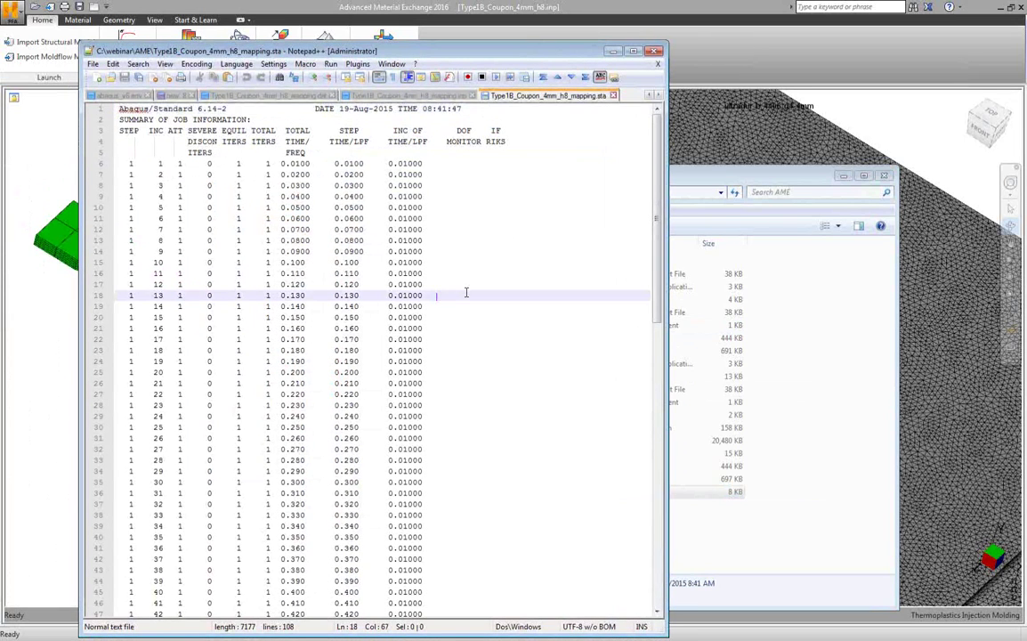
scroll(465, 291, down, 9)
scroll(465, 291, down, 12)
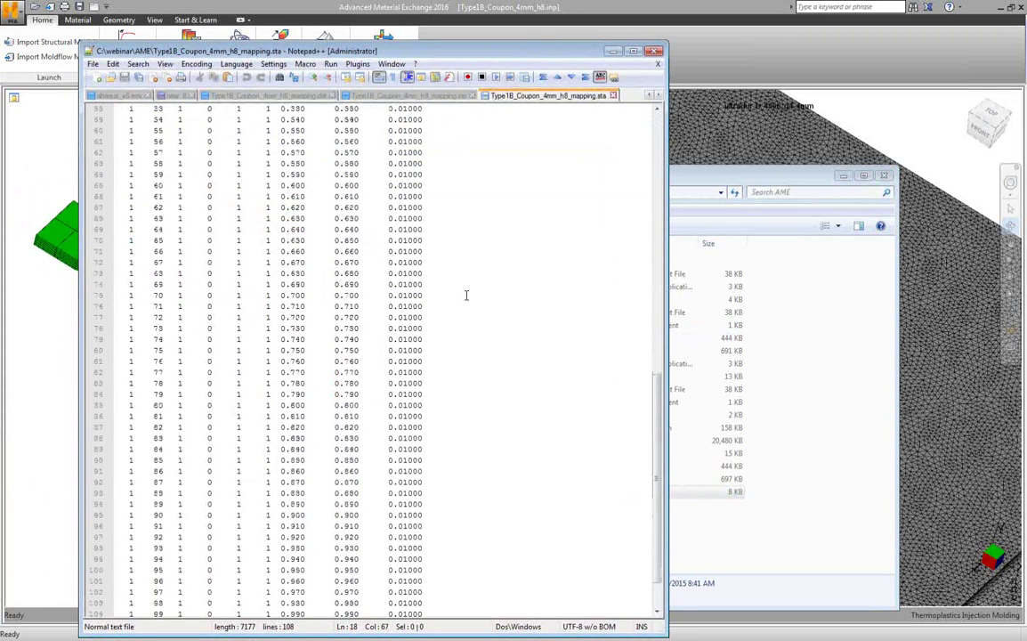
drag(314, 594, 117, 594)
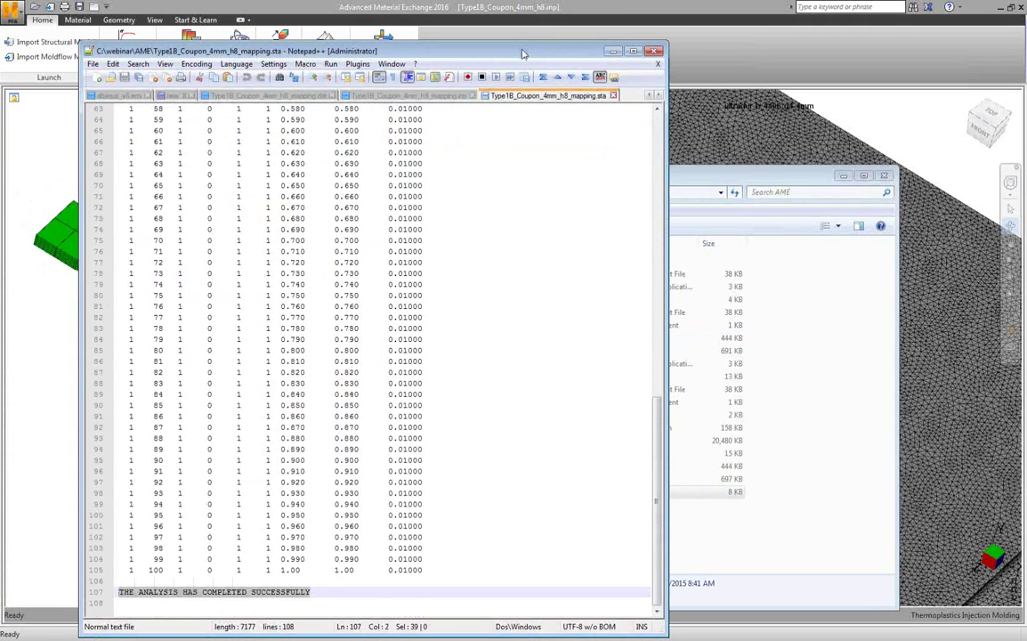
drag(523, 55, 486, 57)
click(618, 54)
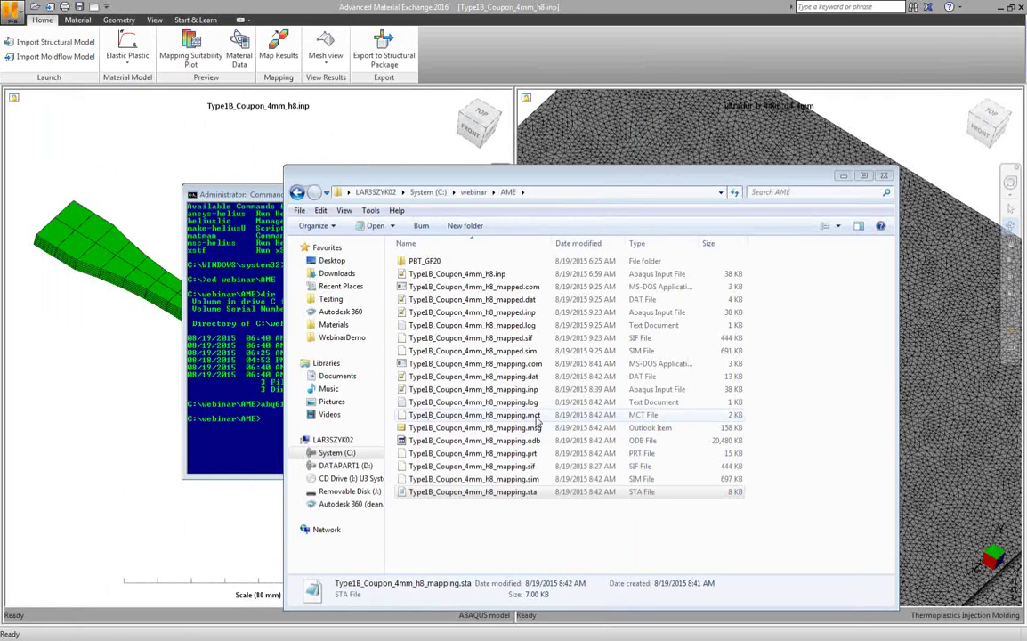
Step: Open Type1B_Coupon_4mm_h8_mapping.mct in Notepad++ and highlight the Helius version line to review the header information
right_click(485, 421)
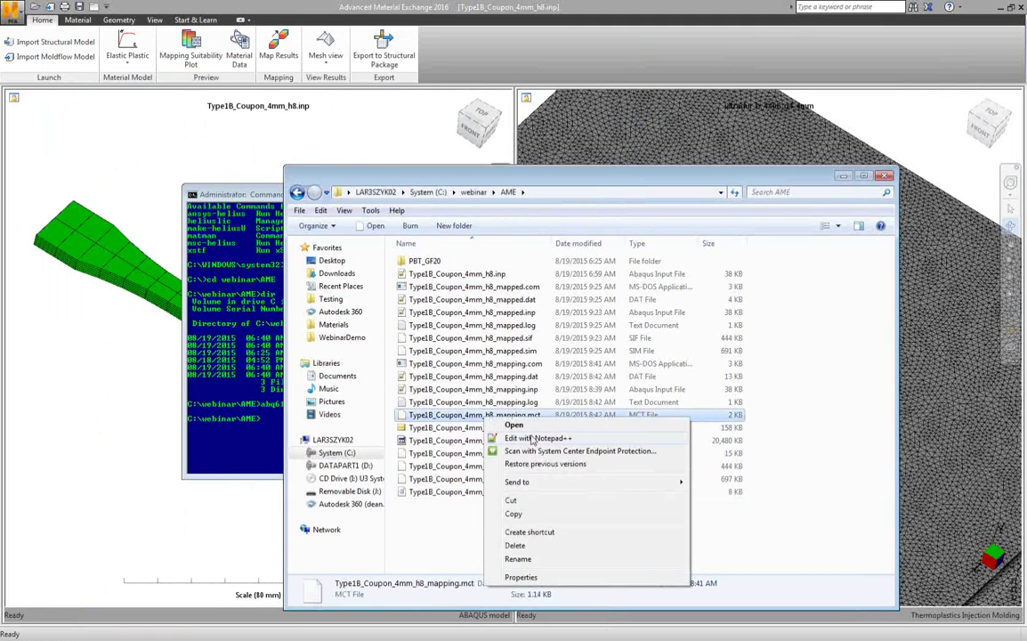
key(Escape)
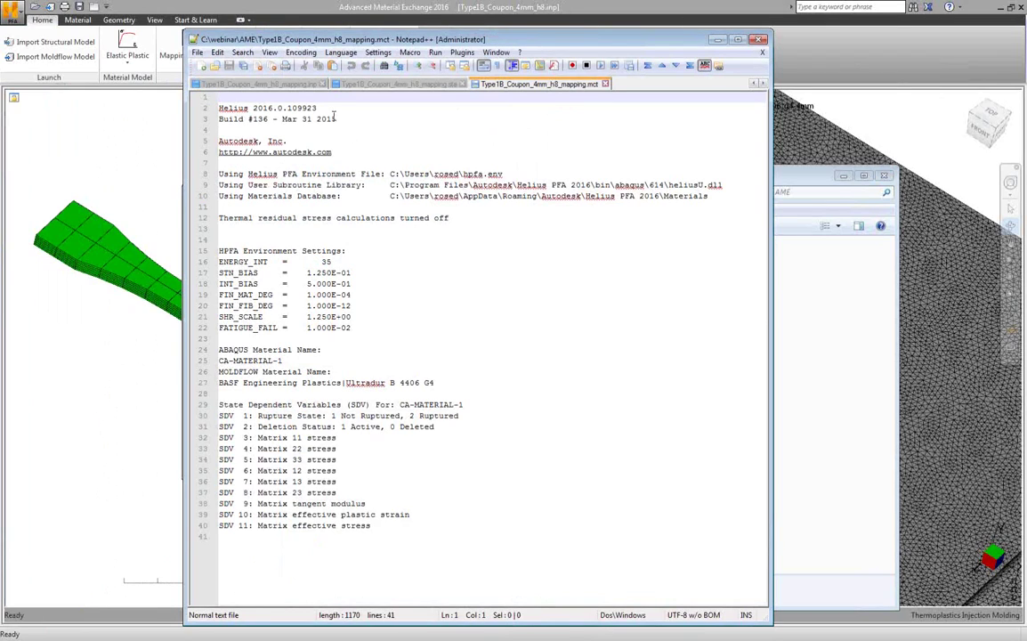
drag(329, 108, 220, 113)
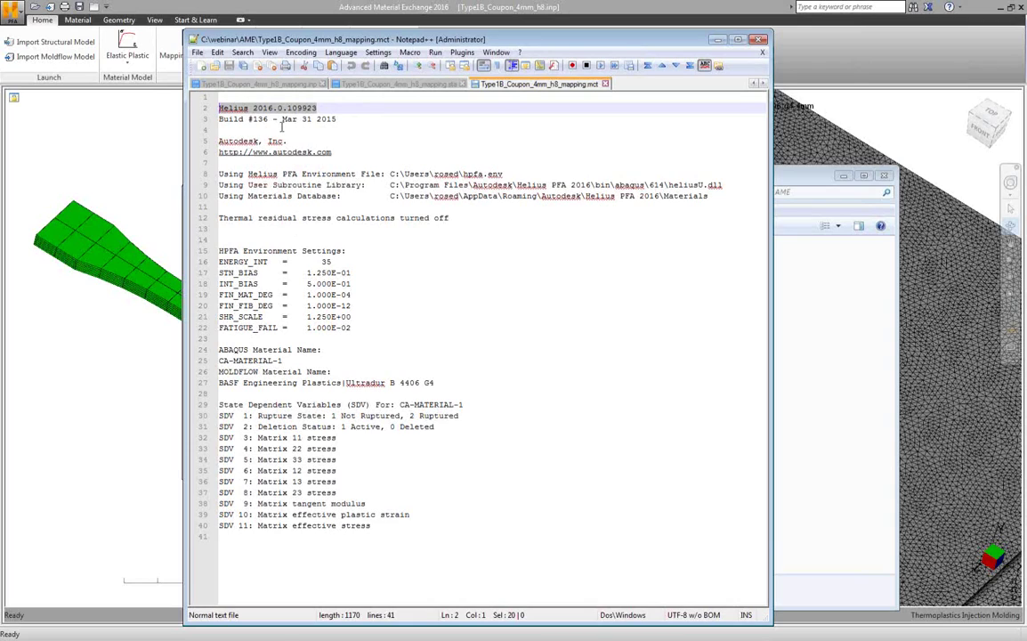
click(332, 109)
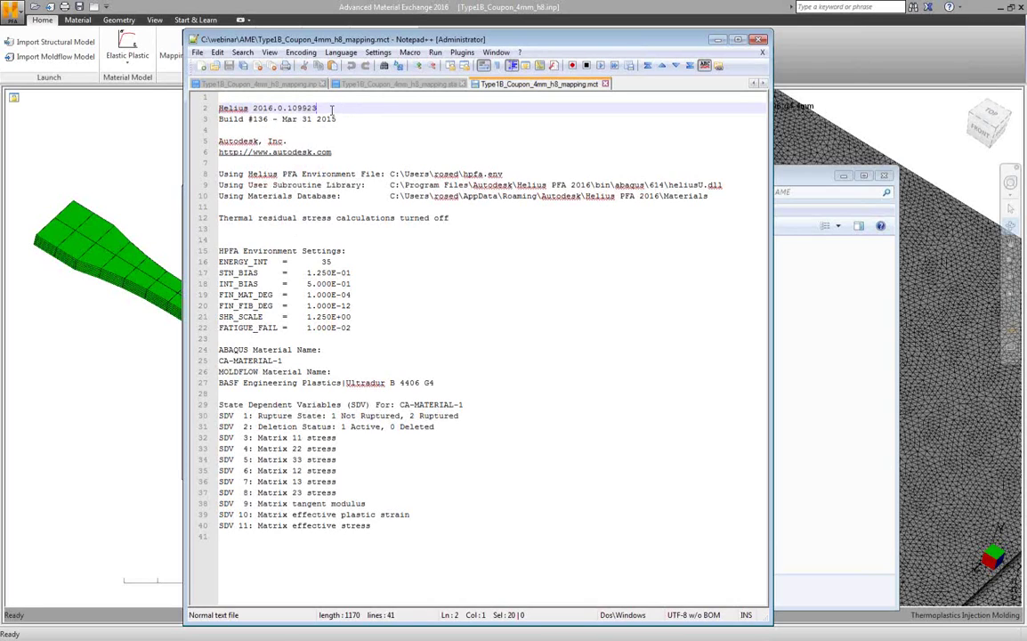
drag(326, 107, 219, 108)
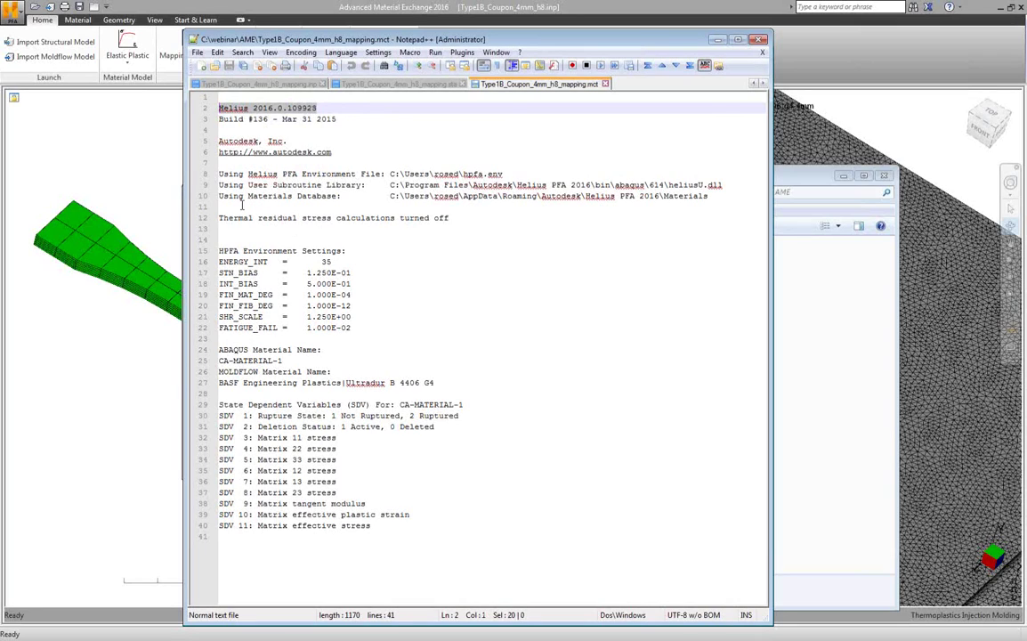
click(221, 195)
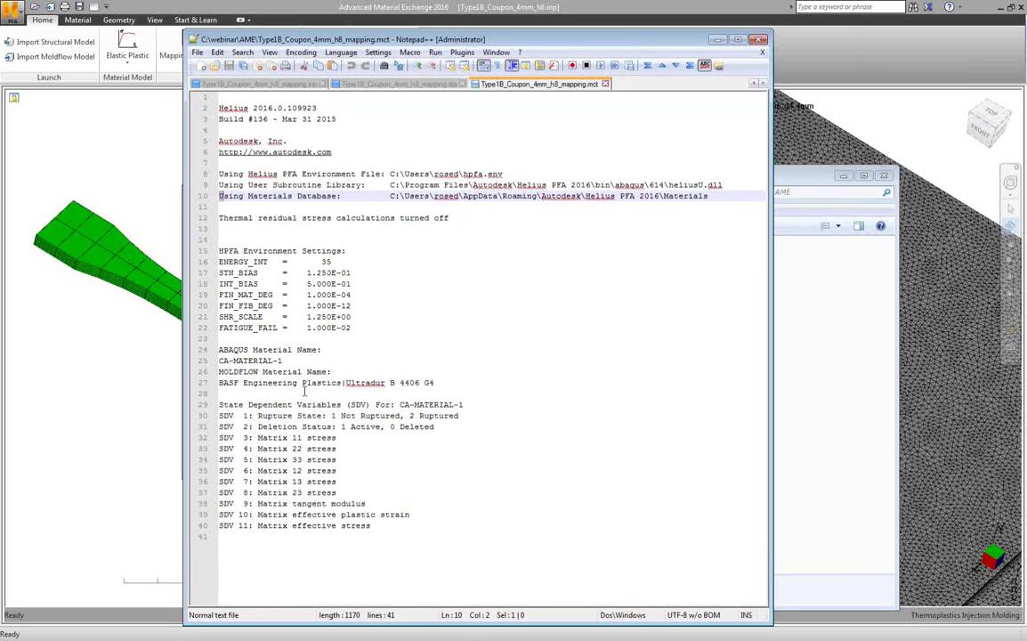
Step: Highlight the whole State Dependent Variables (SDV) list for CA-MATERIAL-1, including its heading
click(387, 527)
key(shift+Up)
key(shift+Up)
key(shift+Up)
key(shift+Up)
key(shift+Up)
key(shift+Up)
key(shift+Up)
key(shift+Up)
key(shift+Up)
key(shift+Up)
key(shift+Up)
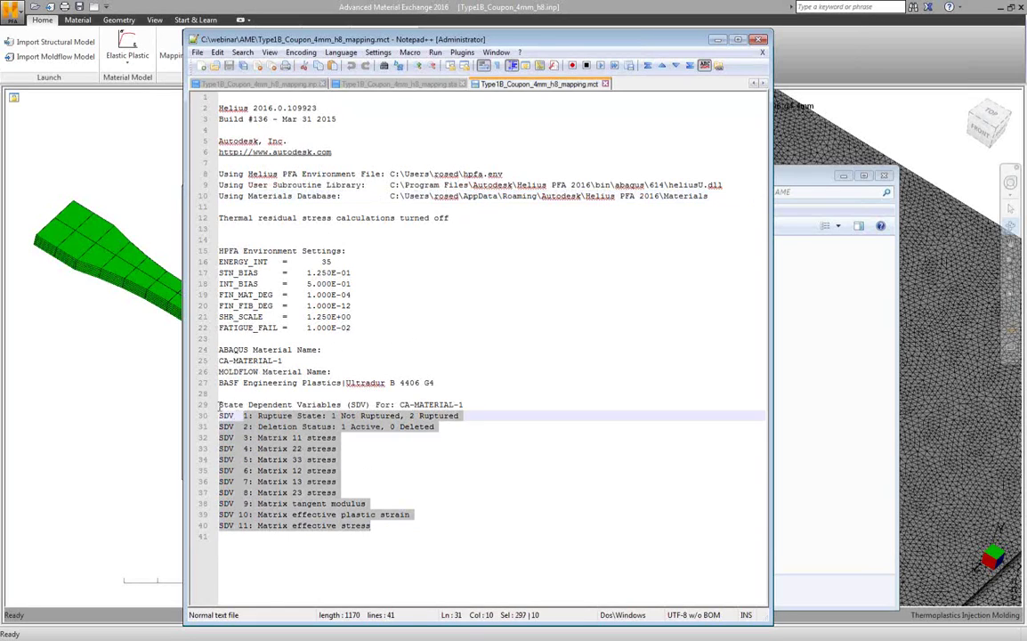
key(shift+Home)
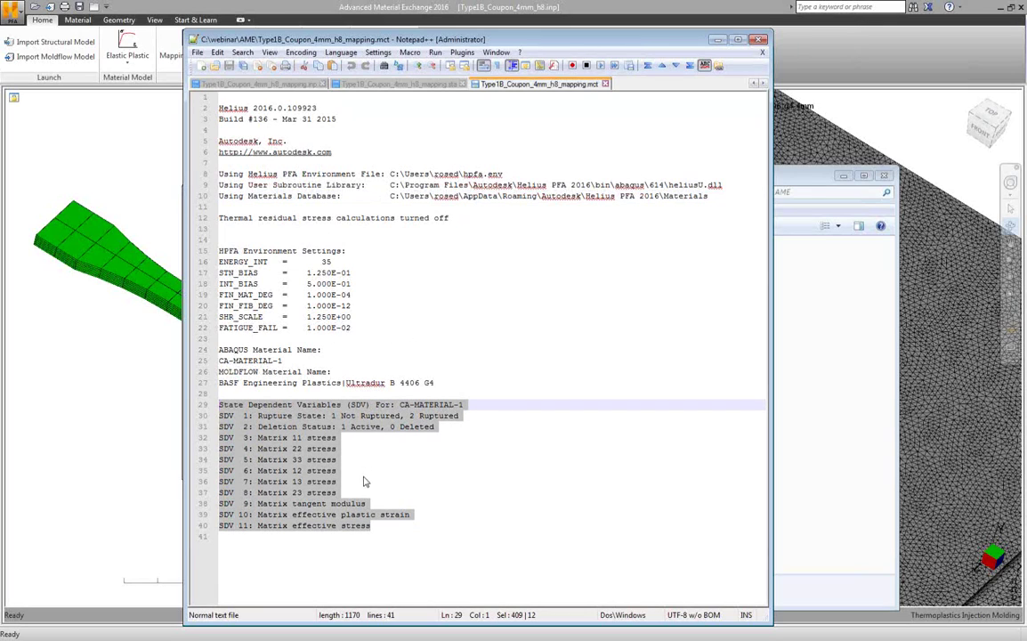
Step: Review the individual SDV entries, highlighting SDV 2 through SDV 11, and minimize the Notepad++ window
click(234, 416)
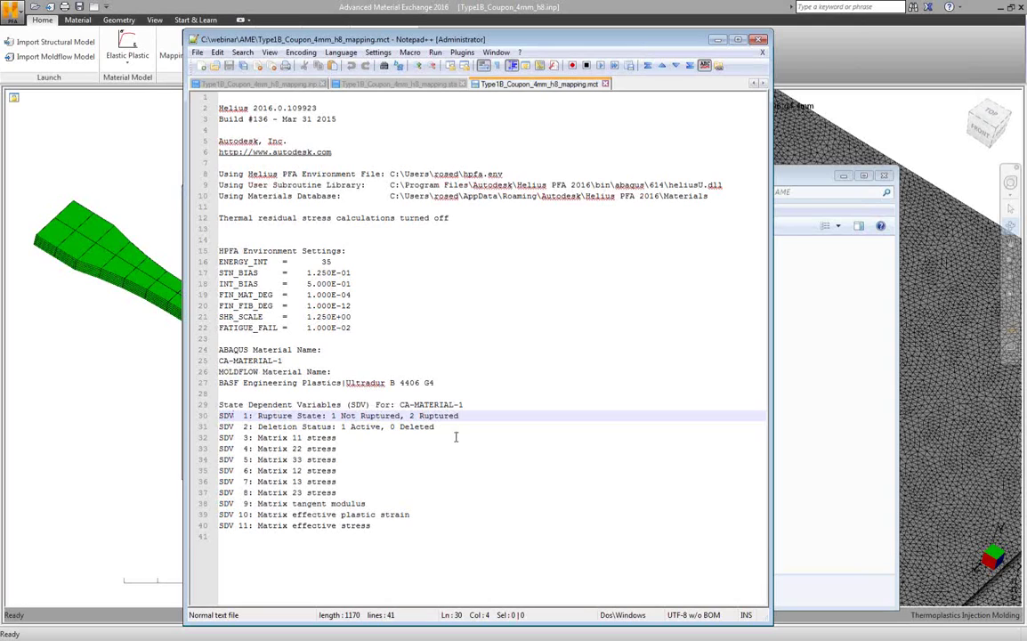
drag(378, 527, 216, 428)
click(481, 514)
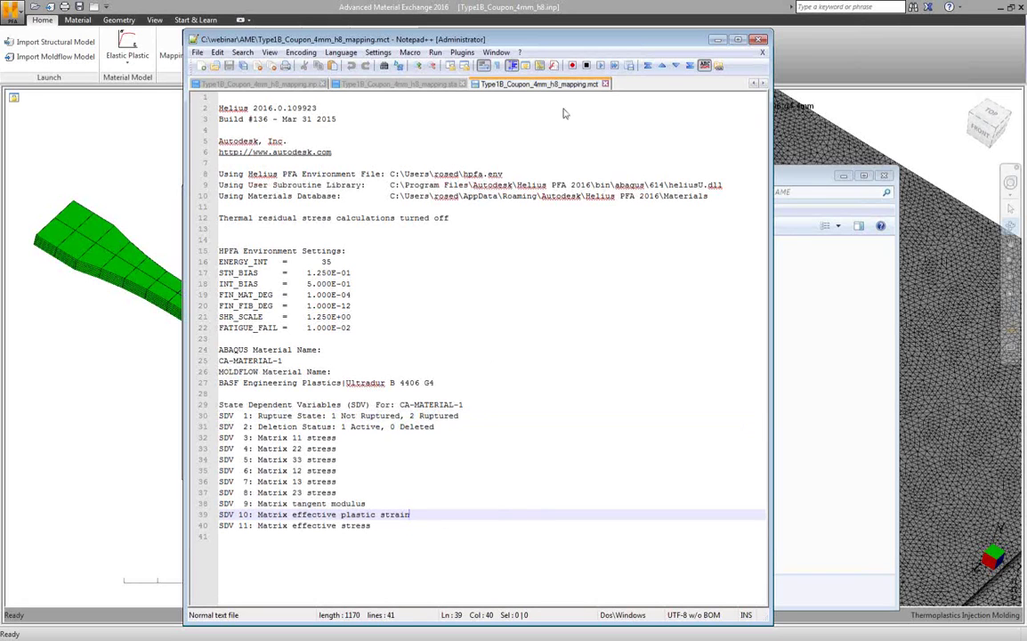
middle_click(550, 80)
click(716, 39)
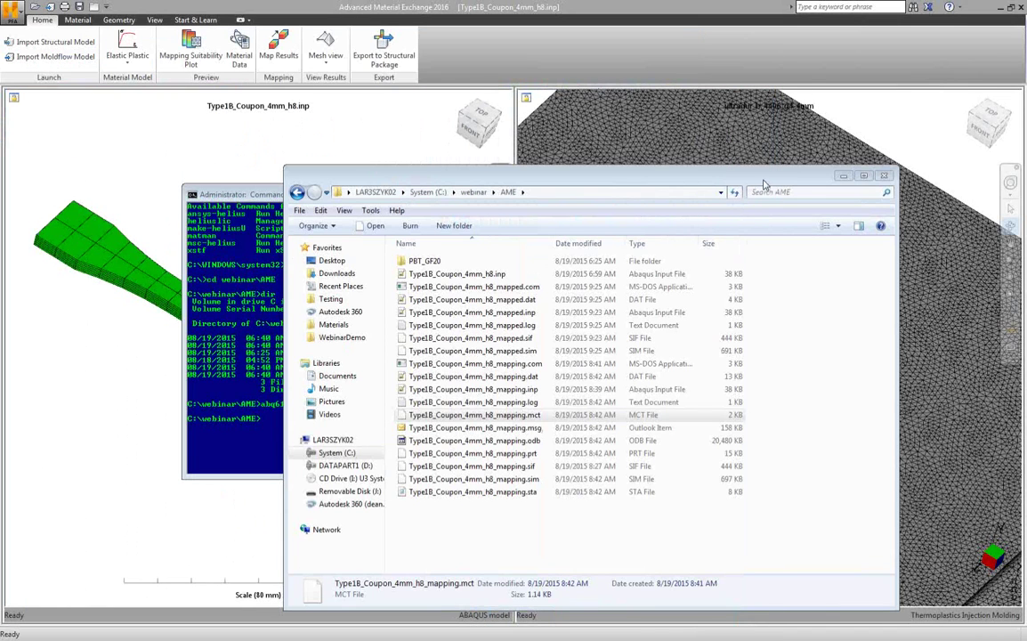
Step: Switch to the mapped coupon results in Abaqus/Viewer, move the Frame Selector lower, and close it
click(487, 493)
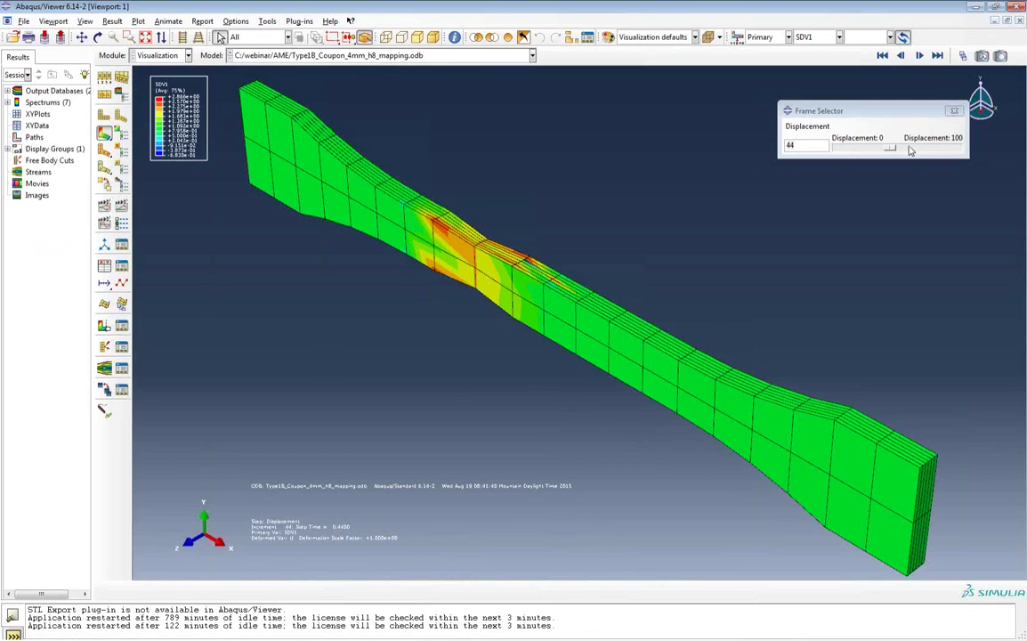
click(885, 105)
drag(884, 105, 900, 184)
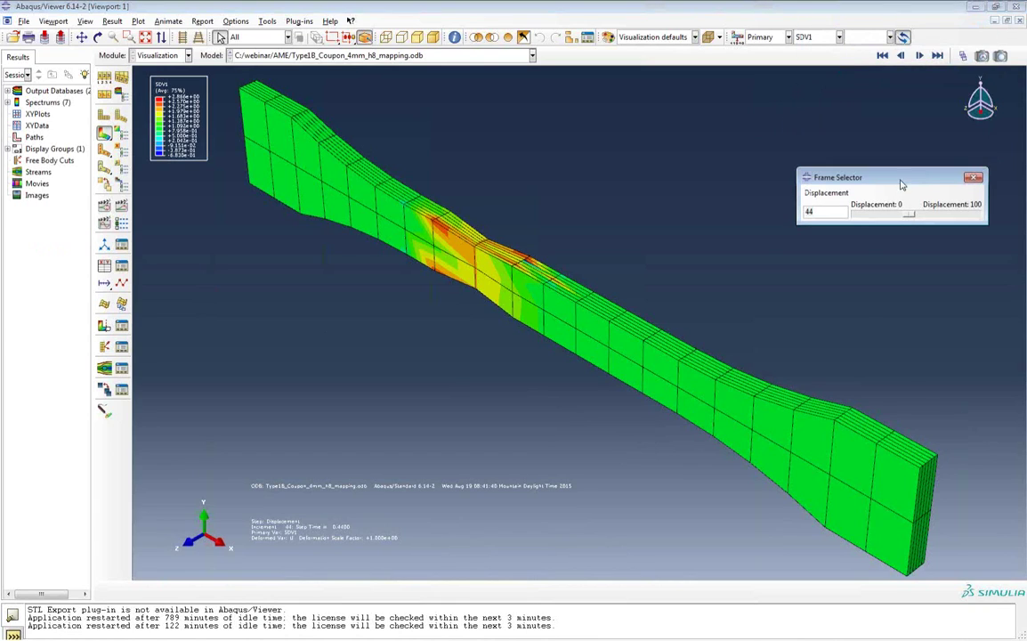
click(876, 167)
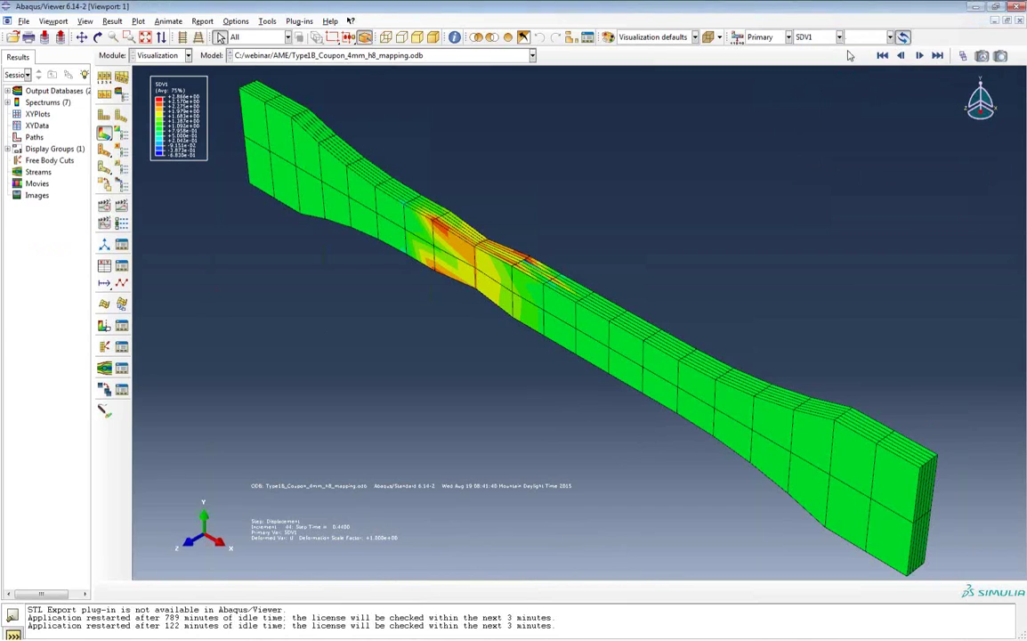
Step: Contour the coupon by Mises stress (S), check its undeformed shape, and return to the deformed contour plot
click(839, 37)
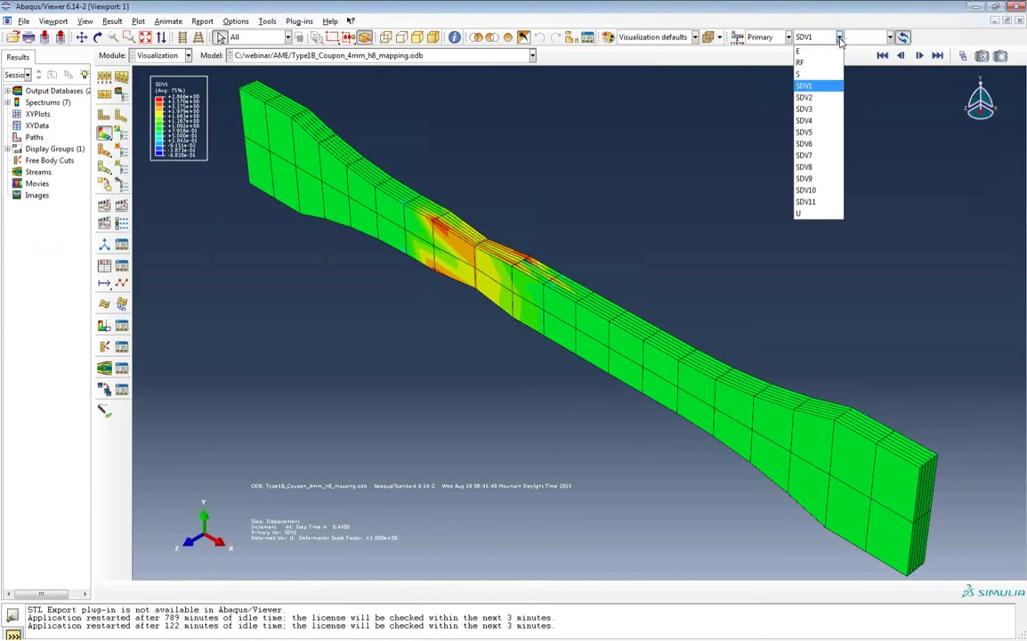
click(810, 74)
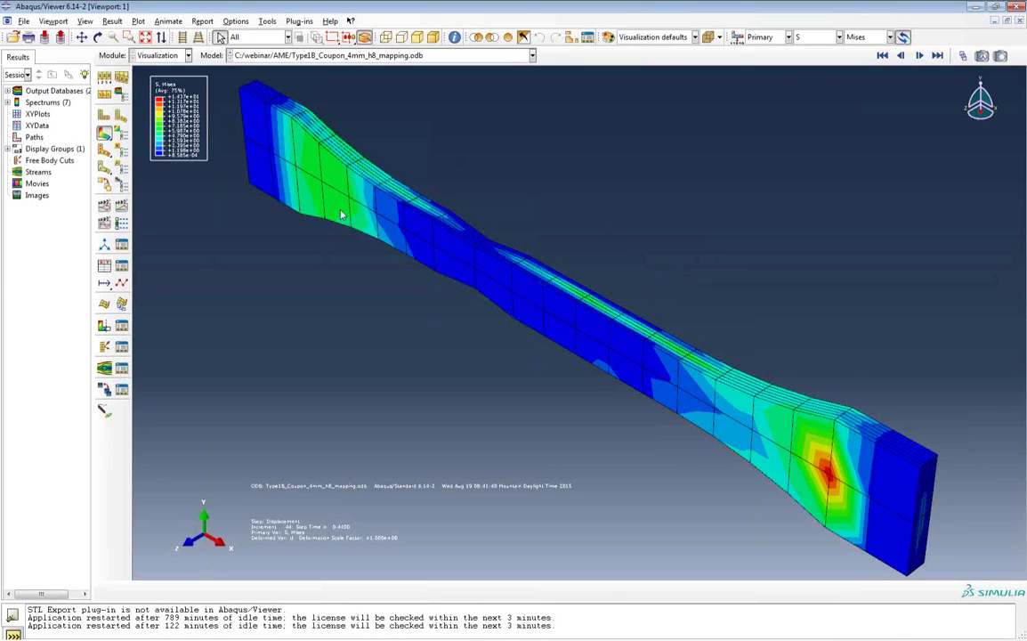
click(105, 115)
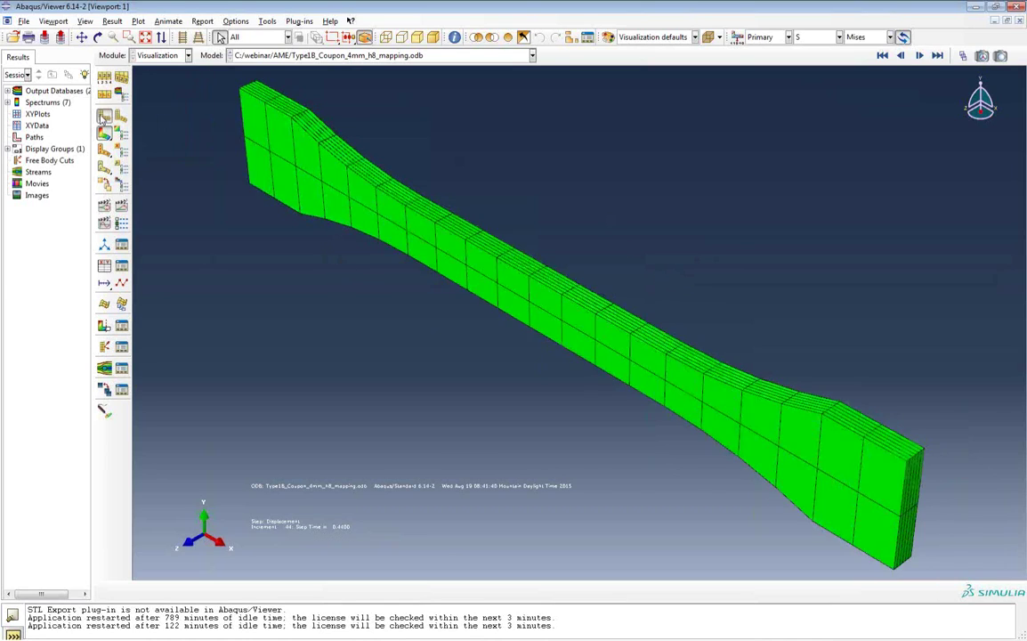
click(104, 132)
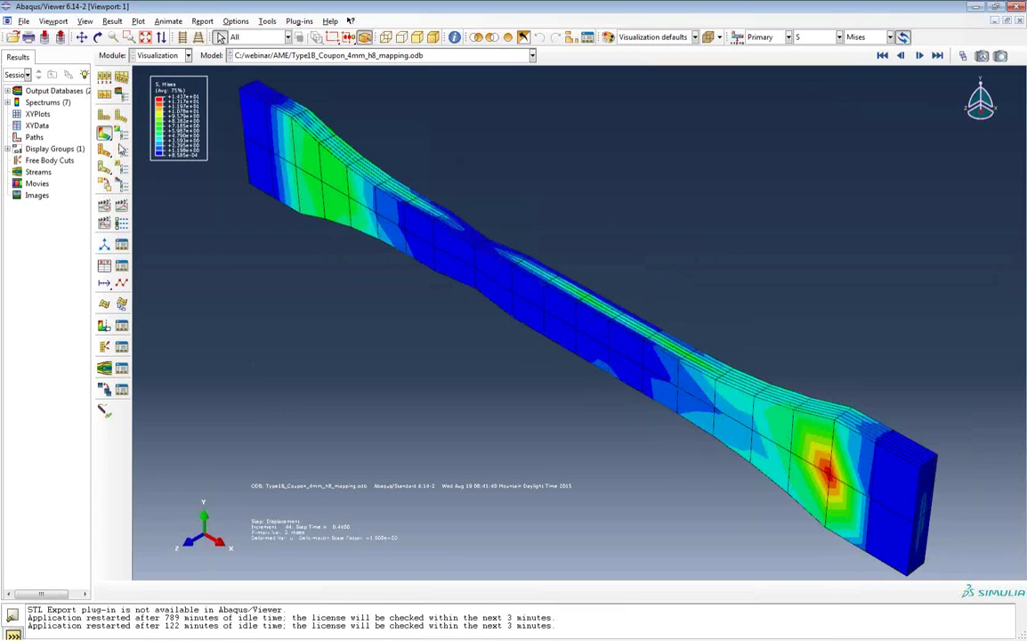
Step: Reopen the Frame Selector and scrub the stress results to frame 100, back to frame 0, and on to frame 43
click(962, 55)
drag(911, 222, 979, 213)
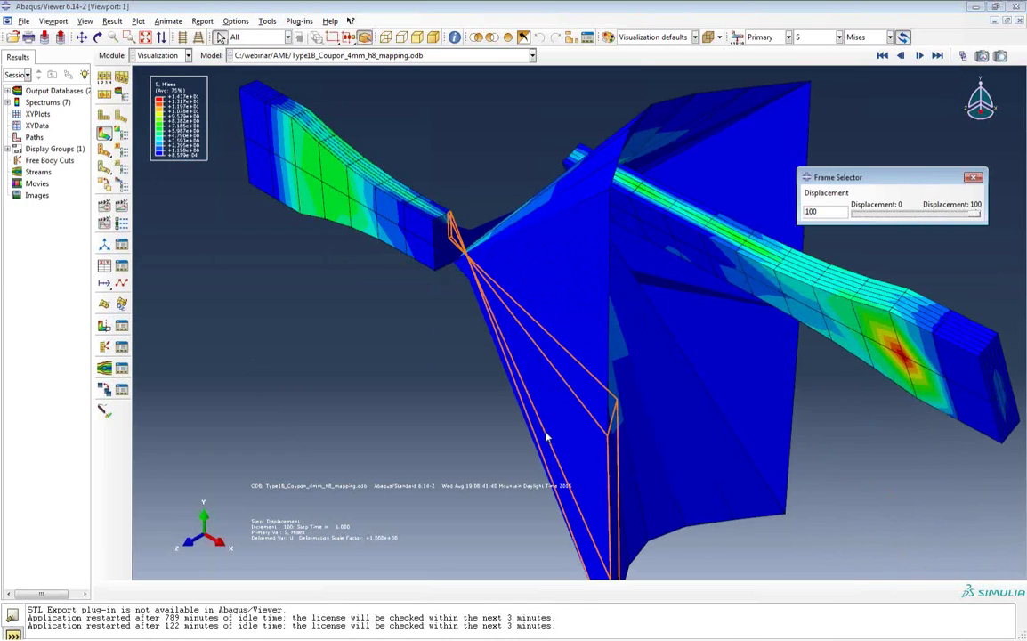
drag(976, 217, 792, 220)
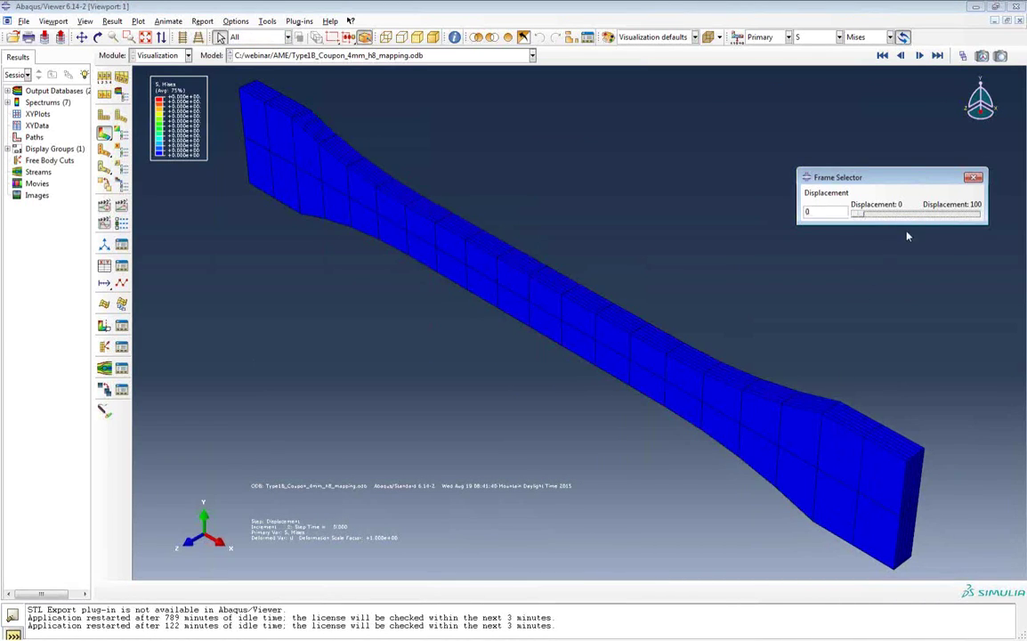
drag(859, 213, 907, 235)
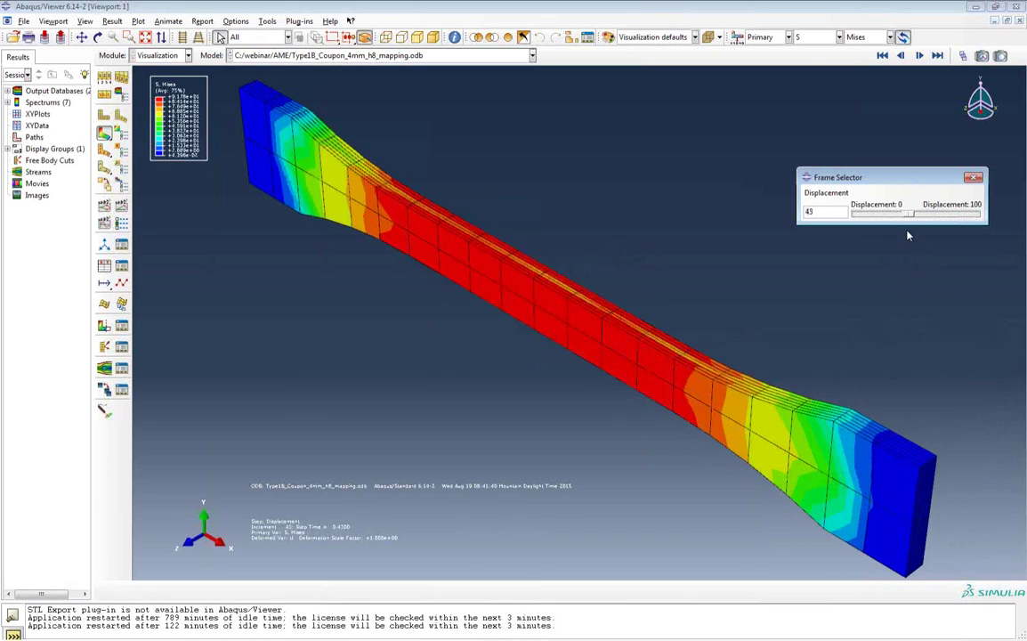
Step: Advance the stress results frame by frame from 43 to 49 to examine the coupon's rupture
click(922, 57)
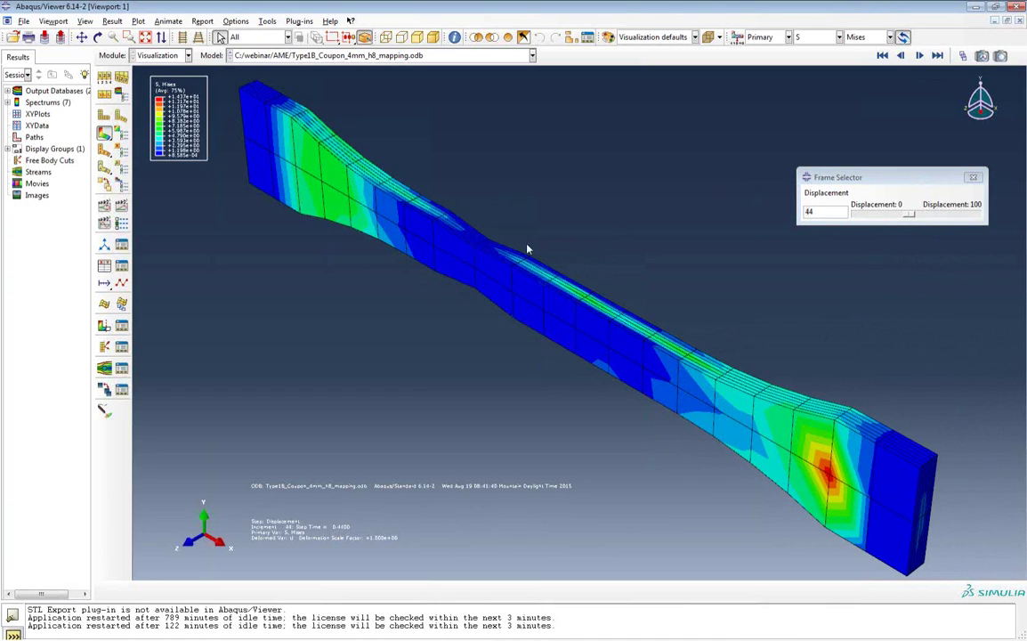
click(920, 56)
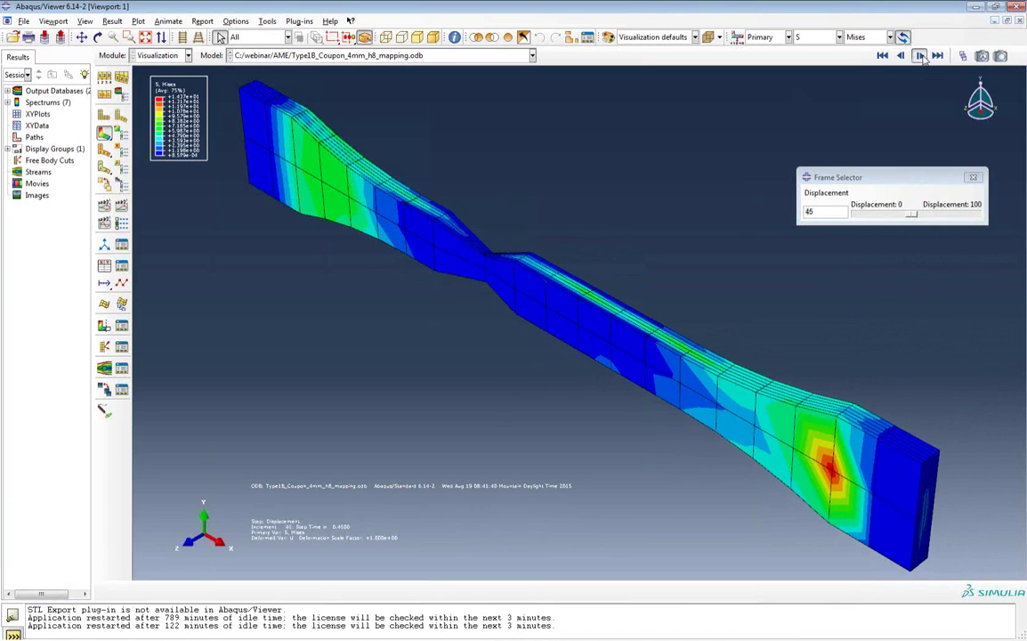
double_click(922, 57)
click(920, 56)
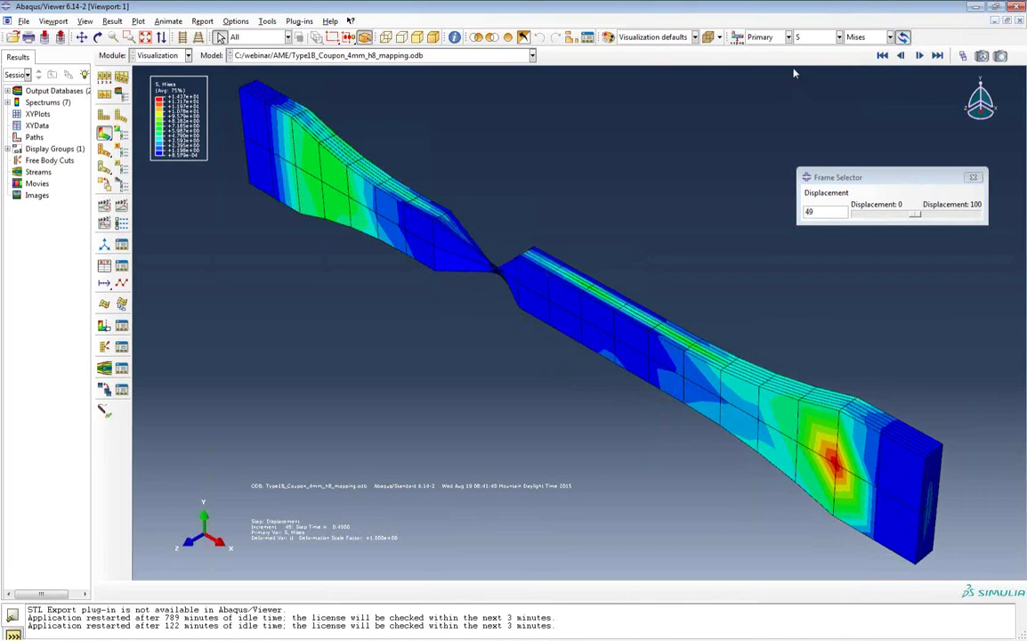
Step: Contour the coupon by the SDV1 state variable and move the results back to frame 40
click(839, 37)
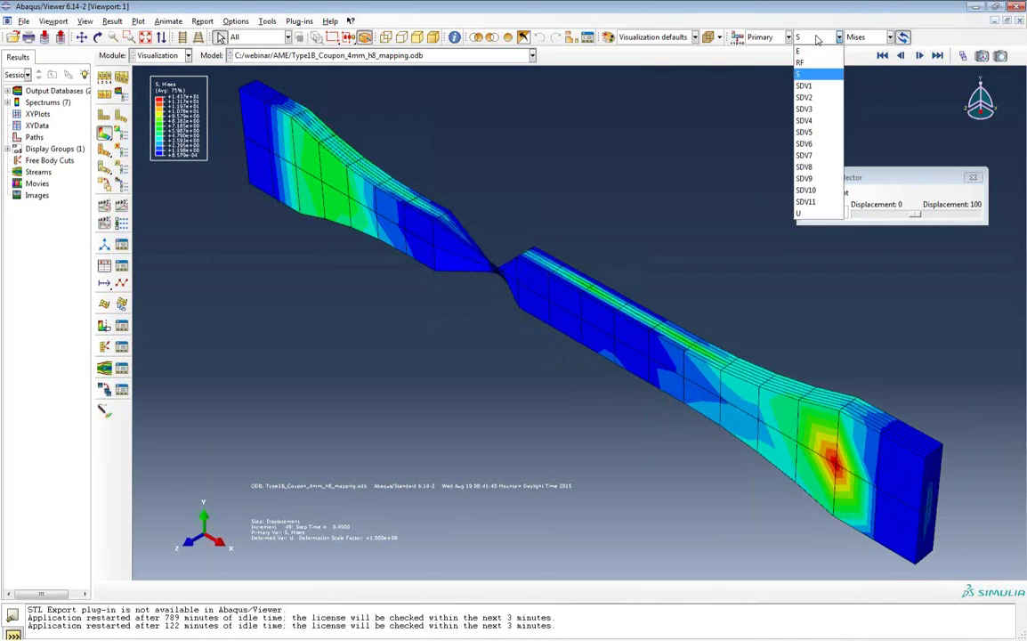
click(809, 89)
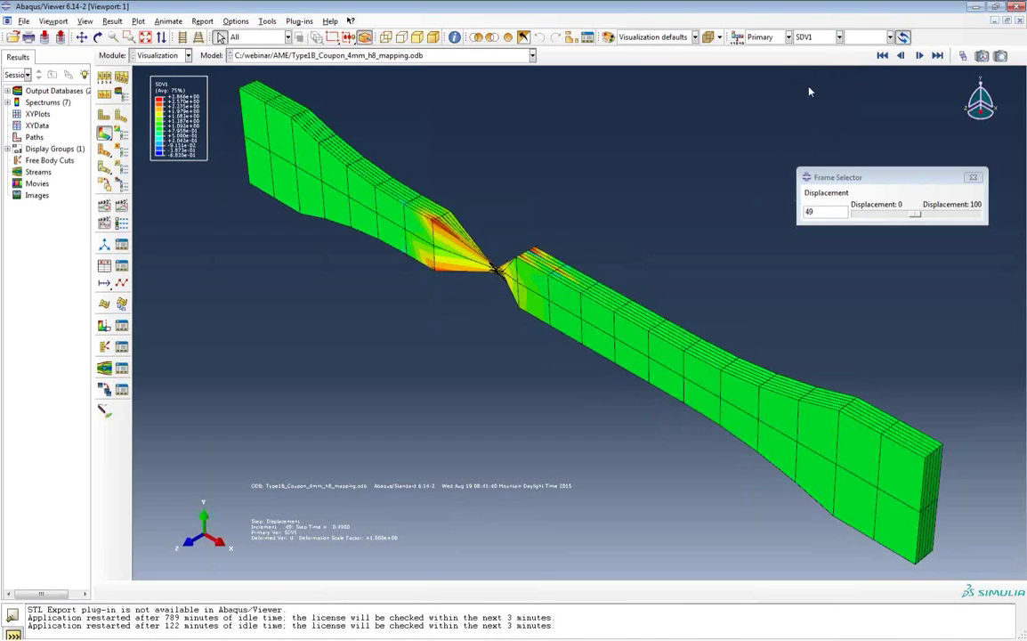
click(904, 217)
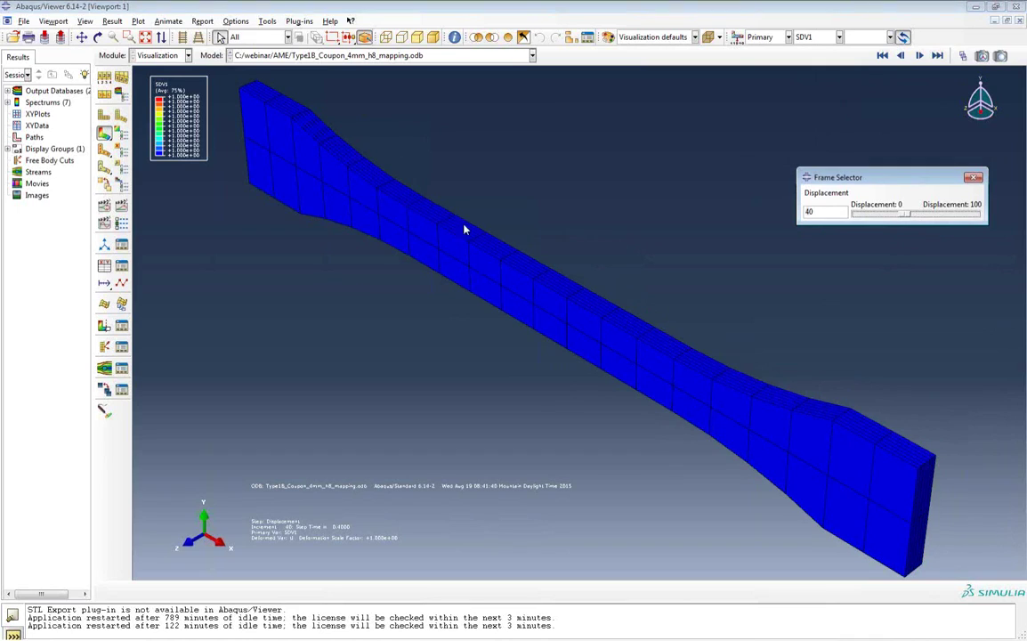
Step: Advance the SDV1 results frame by frame from 40 to 44 to examine where the coupon fails
click(919, 56)
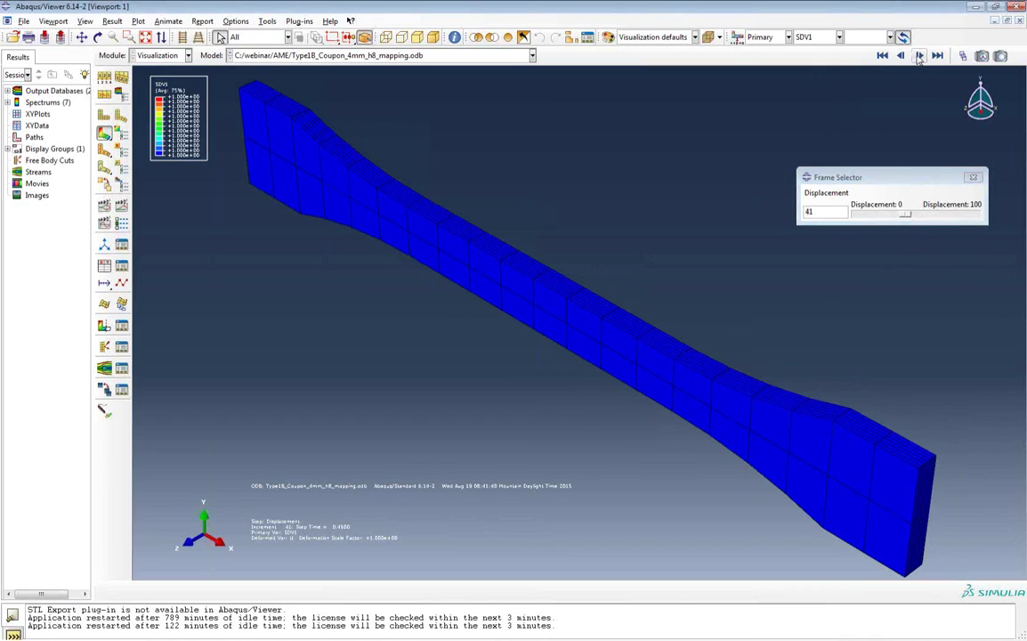
click(919, 56)
click(919, 56)
click(919, 56)
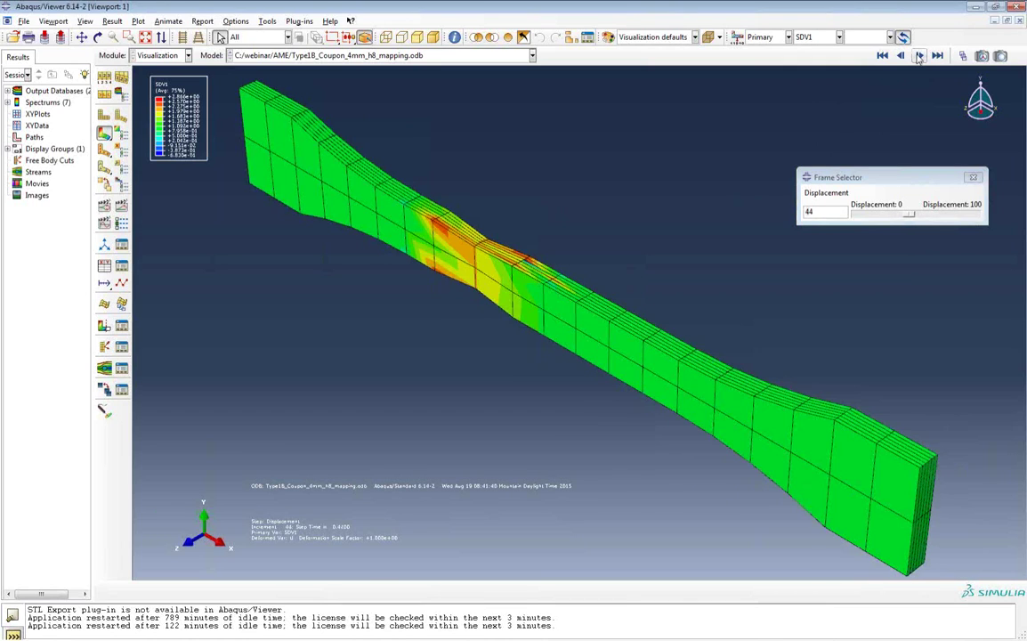
Step: Change the contour options to plot SDV1 as quilt contours, with one solid colour per element face
click(236, 20)
click(249, 59)
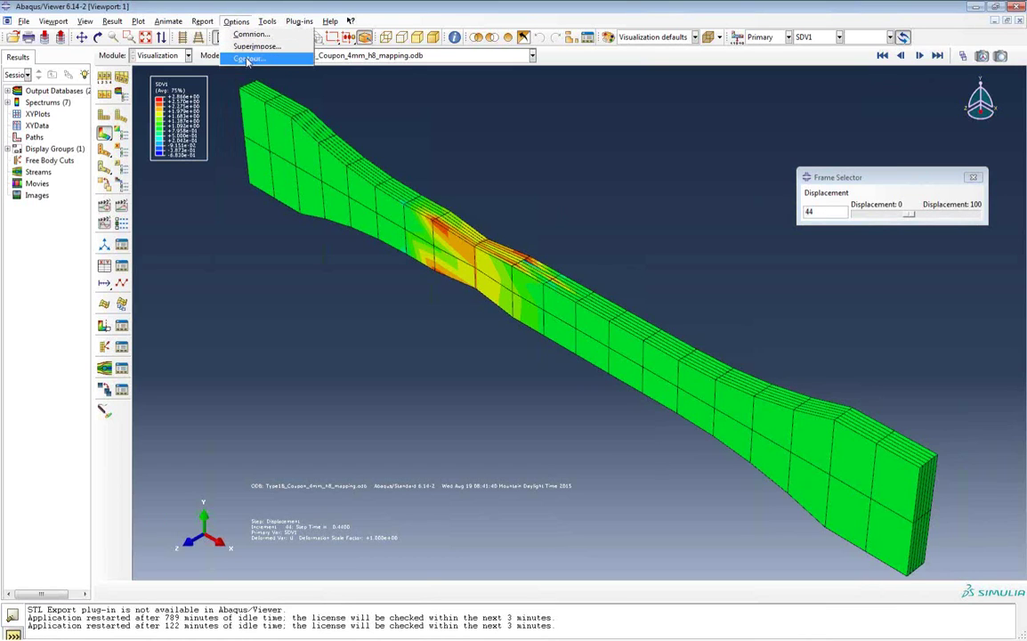
click(200, 146)
click(143, 326)
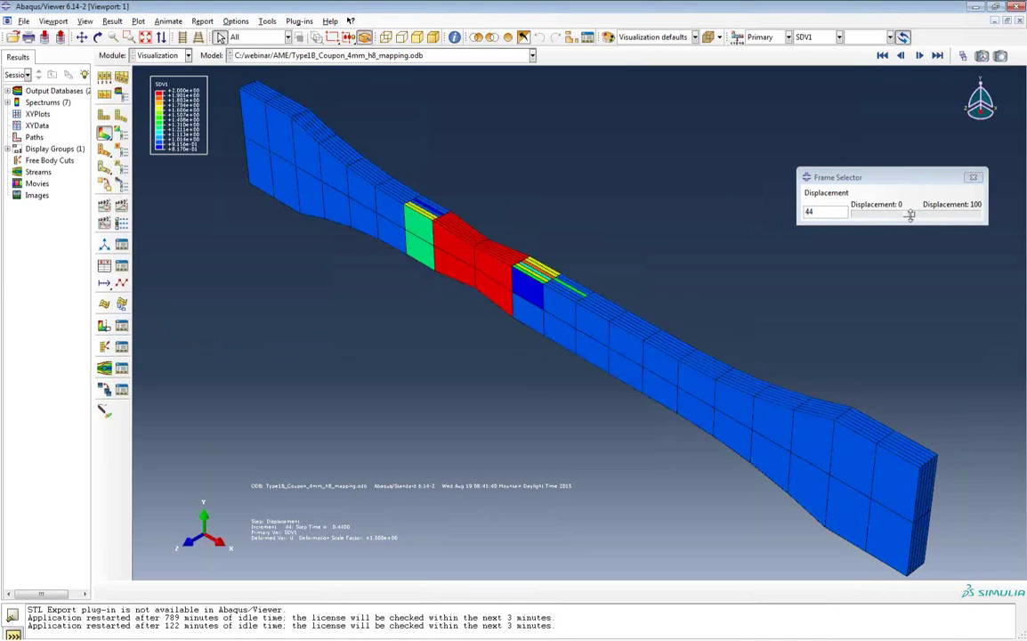
Step: Step the SDV1 results back to frame 43 and forward to frame 44 to compare the element states
click(901, 56)
click(901, 56)
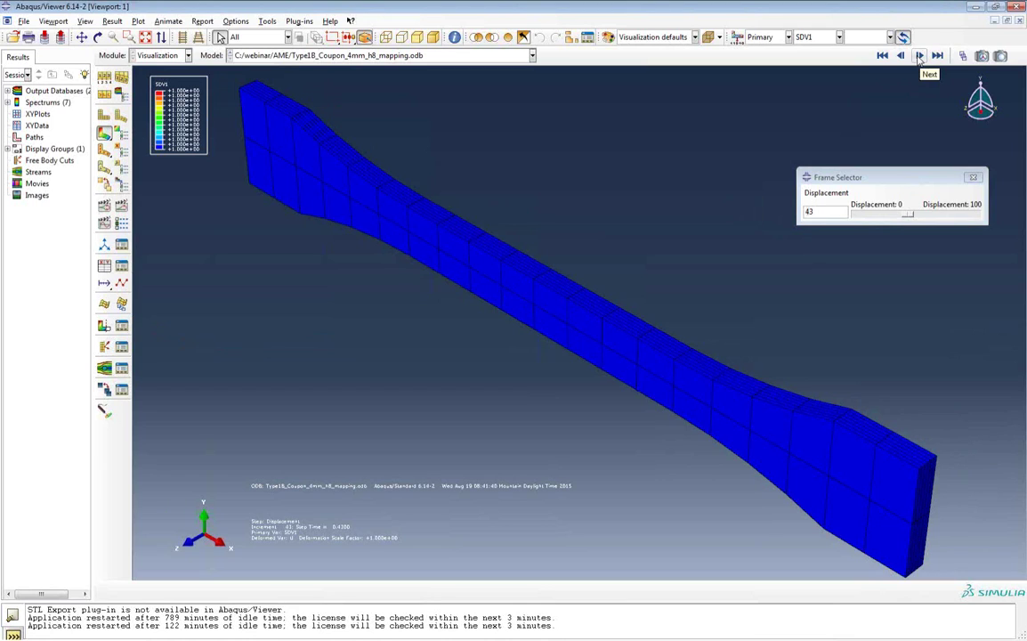
click(920, 56)
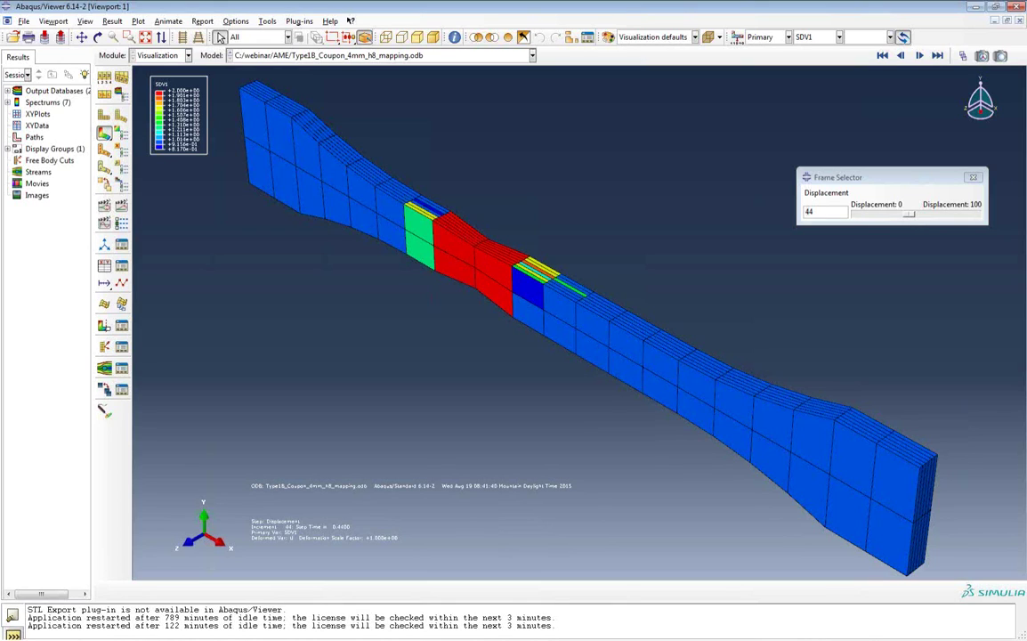
Step: Minimize Abaqus/Viewer, switch to the PowerPoint presentation, and start the slide show from the Conclusion slide
click(972, 7)
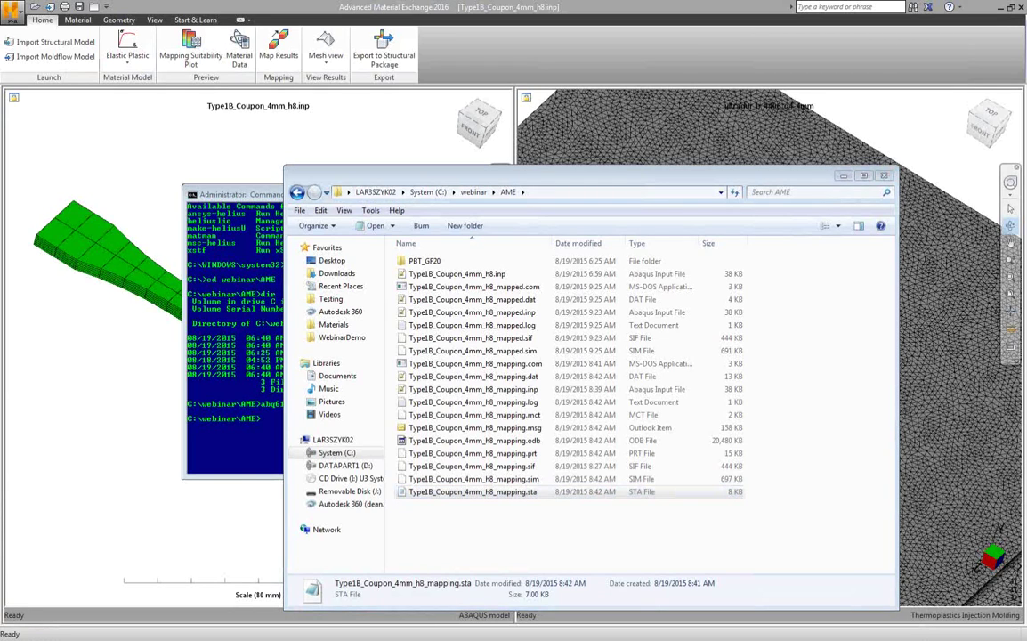
key(alt+Tab)
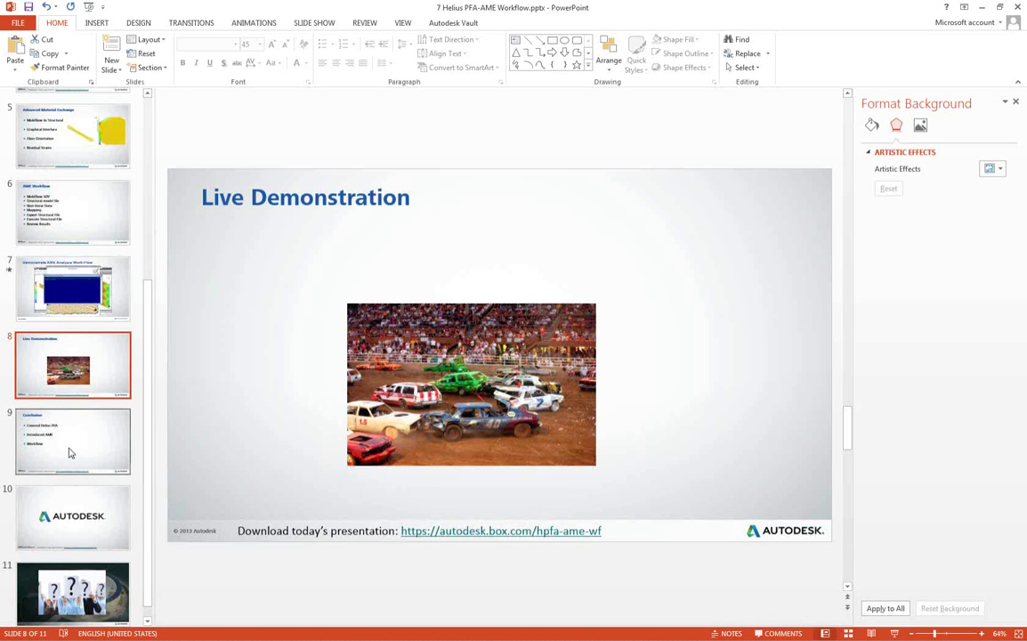
click(62, 404)
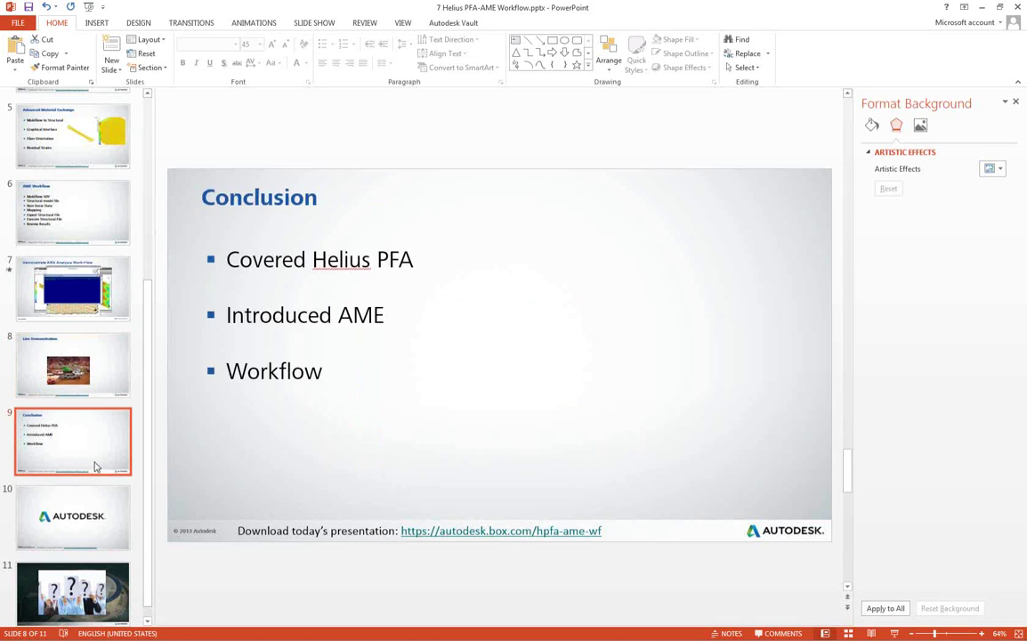
click(895, 632)
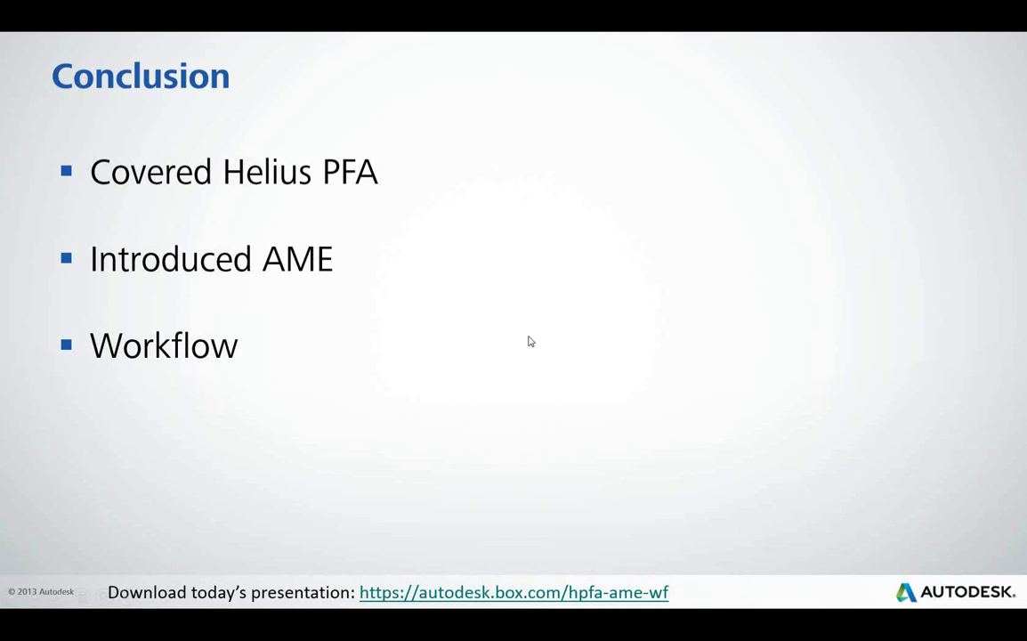